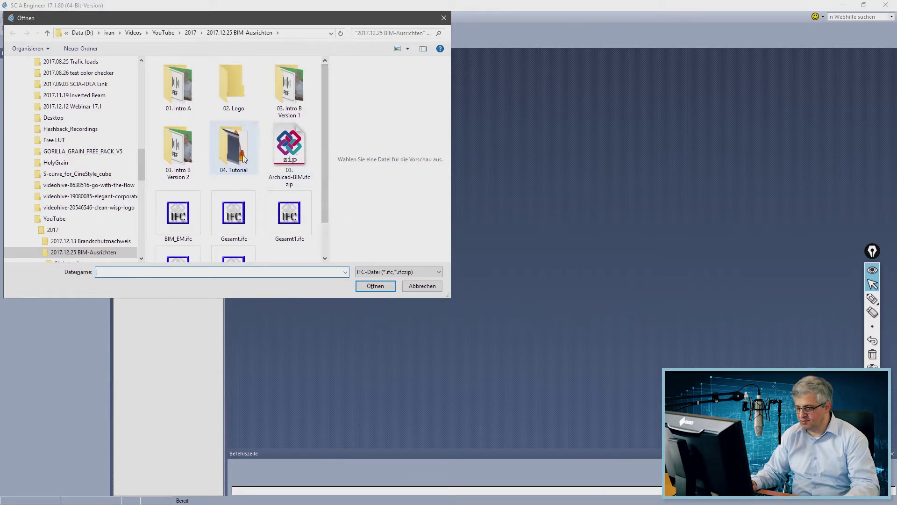
Step: Open BIM Tutorial.ifc from the 04. Tutorial folder for the IFC import
{"action": "double_click", "coordinate": [234, 149]}
{"action": "left_click", "coordinate": [182, 76]}
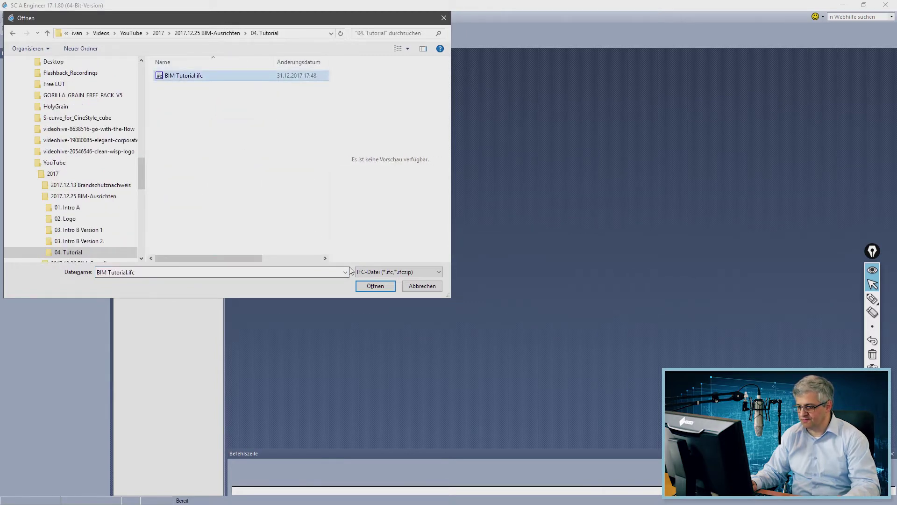
{"action": "left_click", "coordinate": [376, 286]}
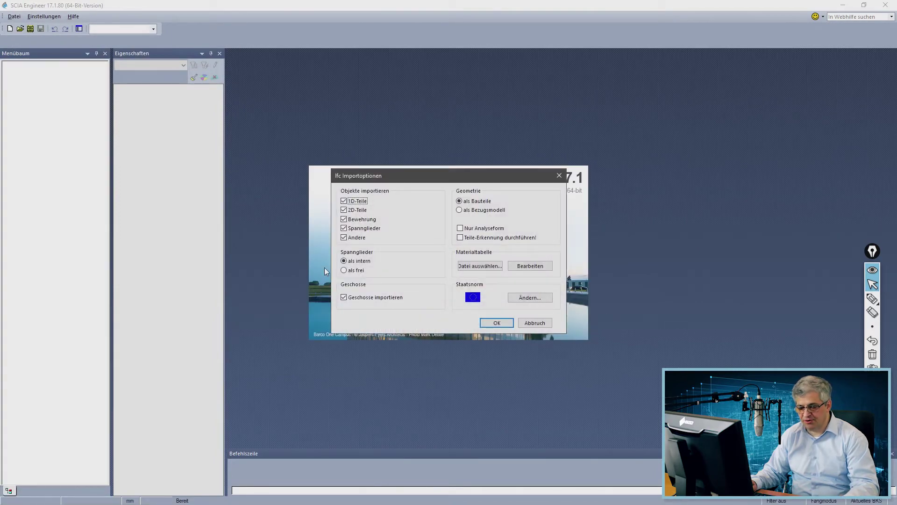
Step: Exclude Bewehrung and Spannglieder from the import and load bim_ausrichten.con as the material table
{"action": "left_click", "coordinate": [344, 220]}
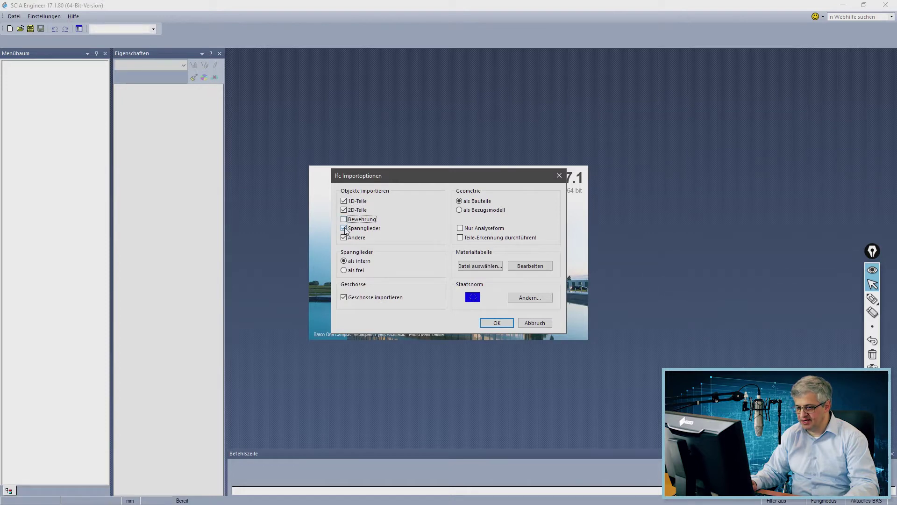
{"action": "left_click", "coordinate": [345, 229]}
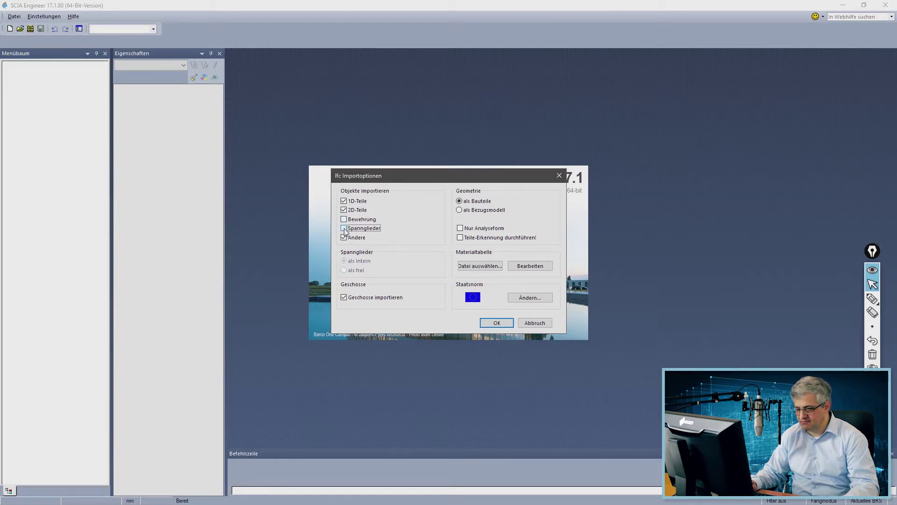
{"action": "left_click", "coordinate": [489, 268]}
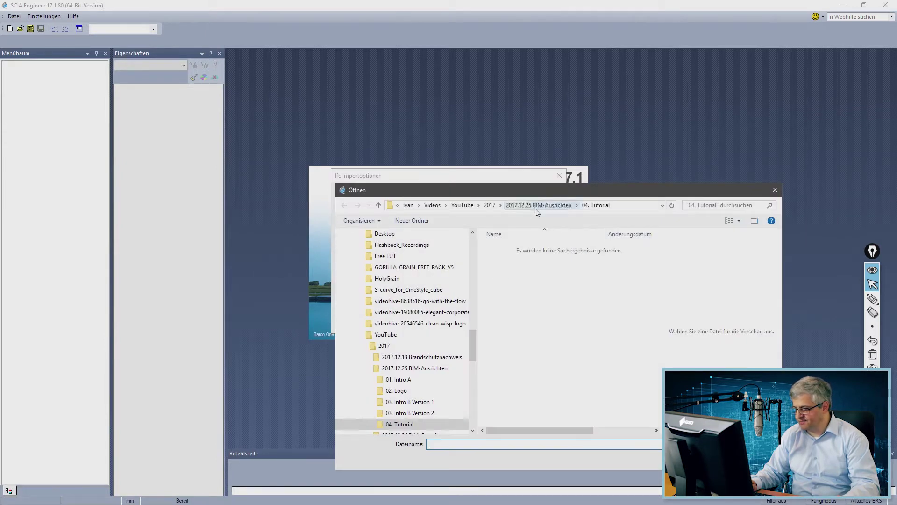
{"action": "left_click", "coordinate": [538, 205]}
{"action": "double_click", "coordinate": [621, 316]}
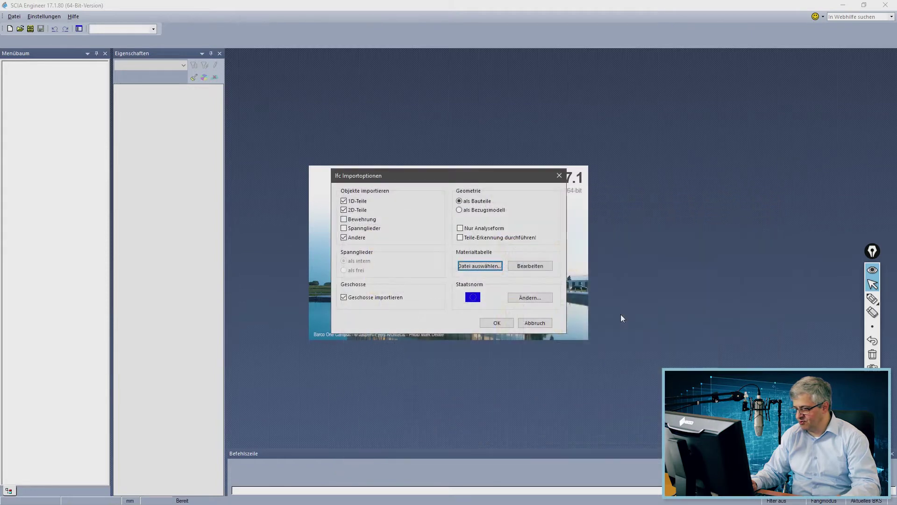
Step: Open the material table for editing, review its section header, separator line and Mauerwerk=Masonry mapping, and close it
{"action": "left_click", "coordinate": [530, 266]}
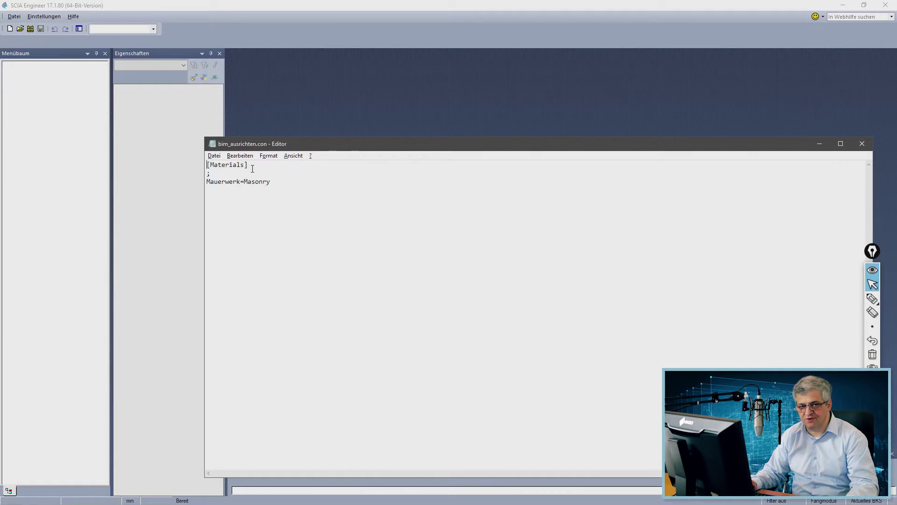
{"action": "left_click_drag", "start_coordinate": [250, 166], "coordinate": [206, 165]}
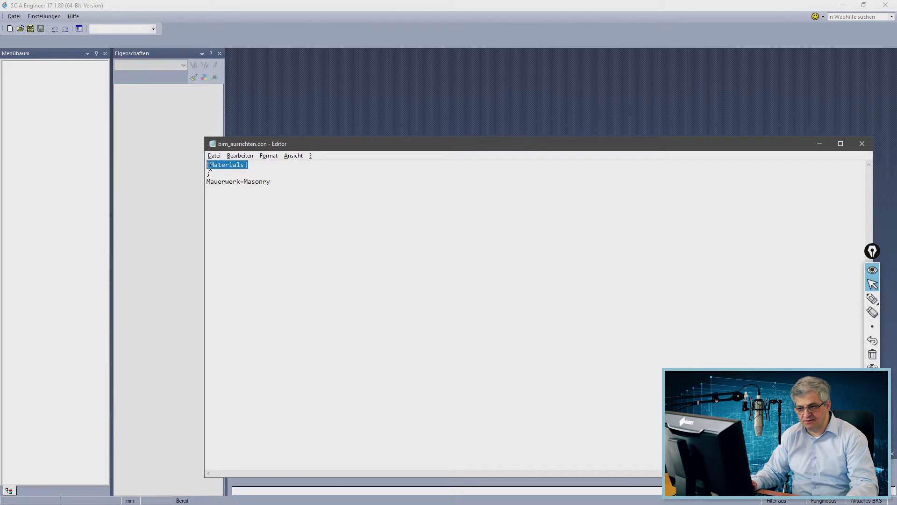
{"action": "left_click_drag", "start_coordinate": [218, 175], "coordinate": [206, 174]}
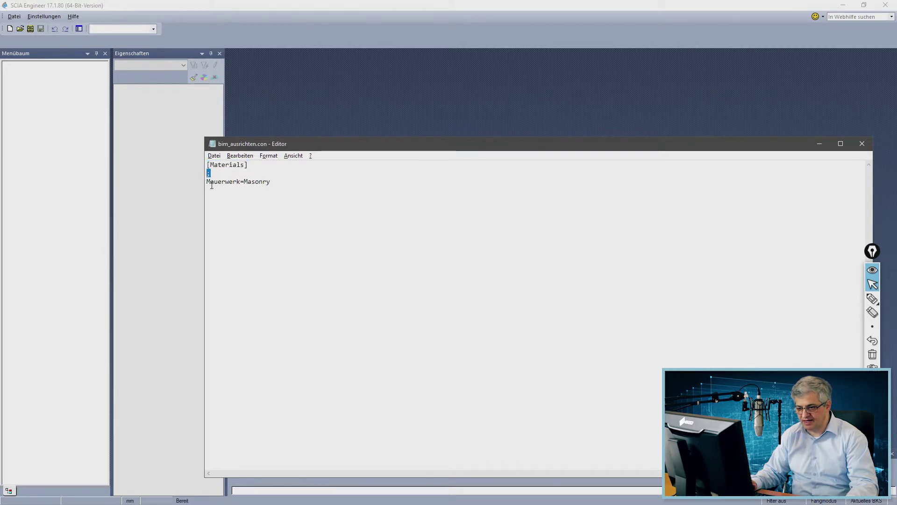
{"action": "left_click_drag", "start_coordinate": [241, 183], "coordinate": [213, 183]}
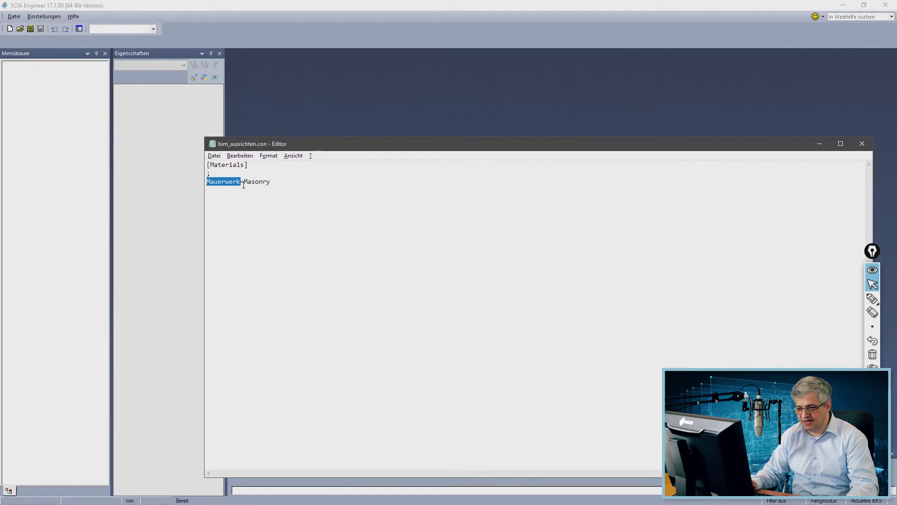
{"action": "left_click", "coordinate": [242, 182]}
{"action": "left_click_drag", "start_coordinate": [247, 187], "coordinate": [277, 192]}
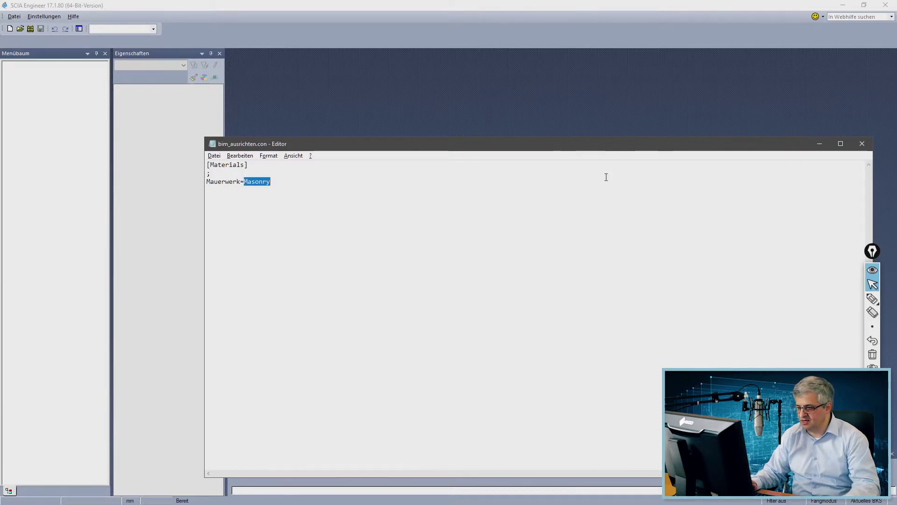
{"action": "left_click", "coordinate": [862, 144]}
Step: Run the IFC import, accept the import report and display the building as a rendered model with volumes
{"action": "left_click", "coordinate": [494, 321]}
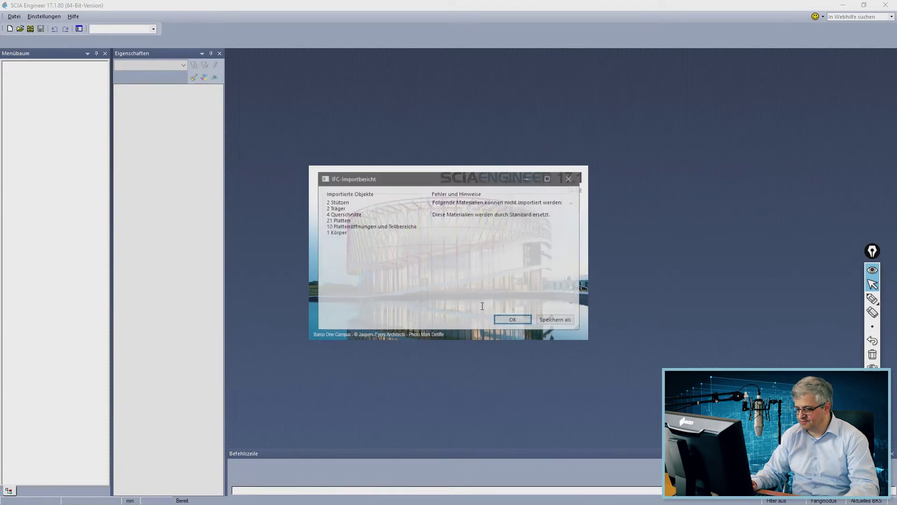
{"action": "left_click", "coordinate": [513, 320]}
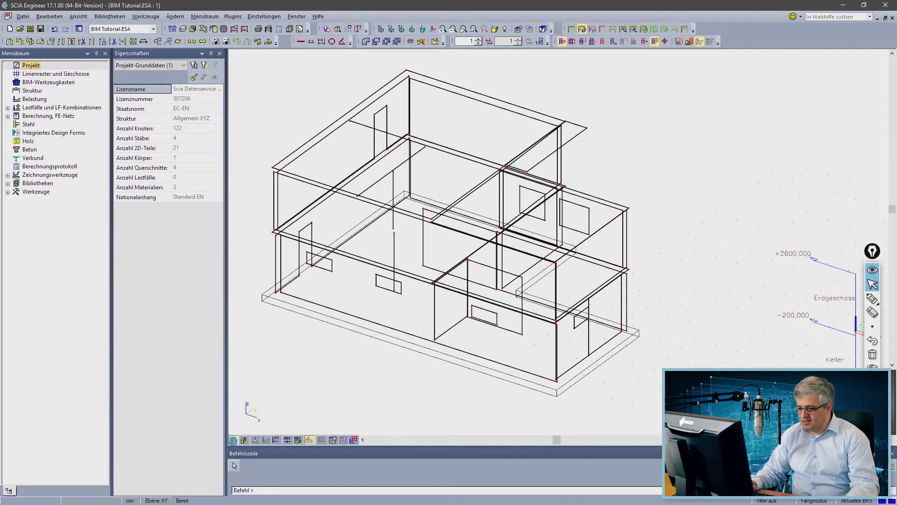
{"action": "left_click", "coordinate": [234, 439]}
{"action": "left_click", "coordinate": [244, 440]}
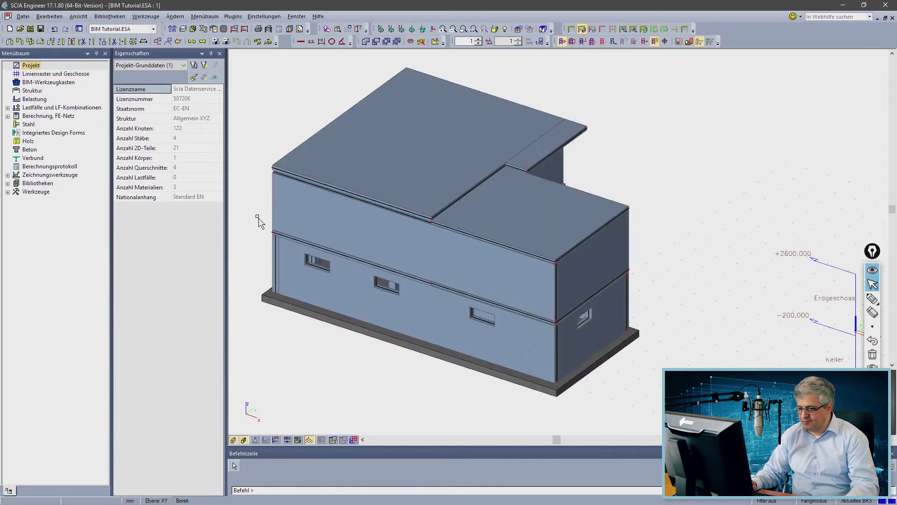
Step: Hide the volumes and isolate the basement end wall and the wall above it using activity by selection
{"action": "scroll", "coordinate": [269, 224], "scroll_direction": "up", "scroll_amount": 4}
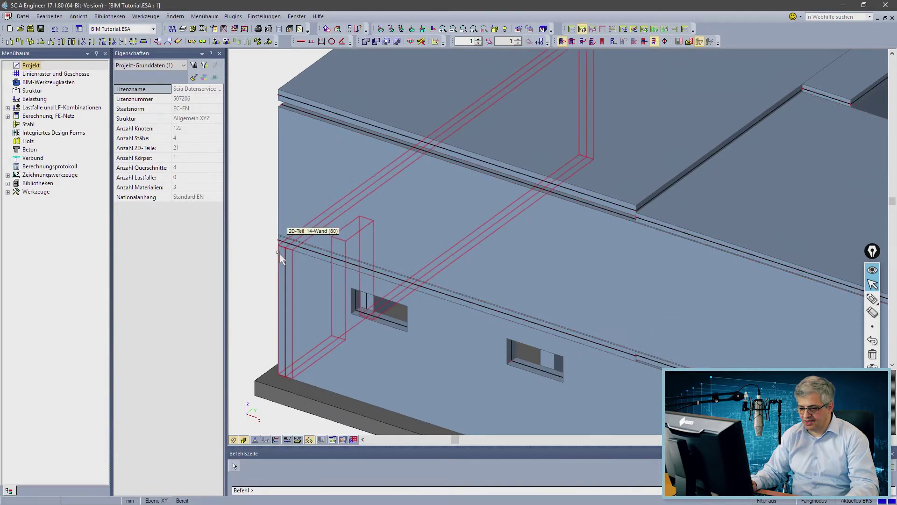
{"action": "left_click", "coordinate": [234, 440]}
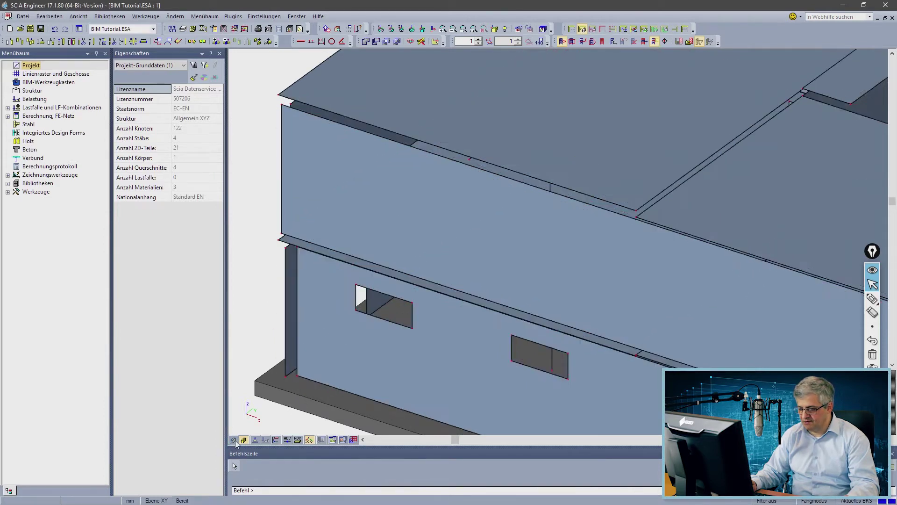
{"action": "left_click", "coordinate": [287, 258]}
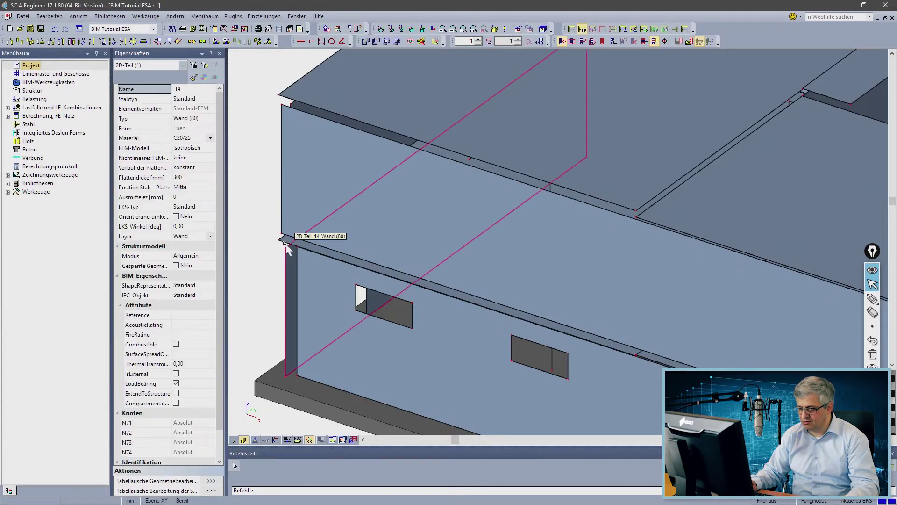
{"action": "left_click", "coordinate": [296, 105]}
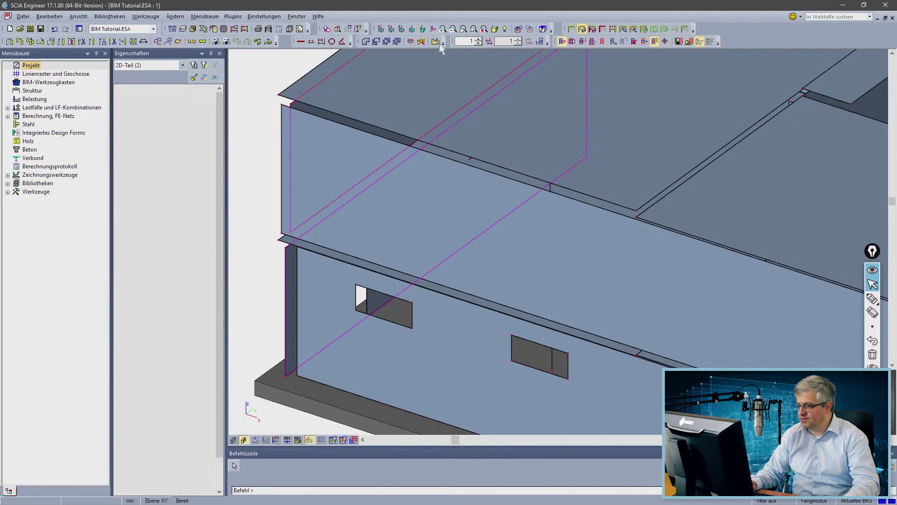
{"action": "left_click", "coordinate": [602, 29]}
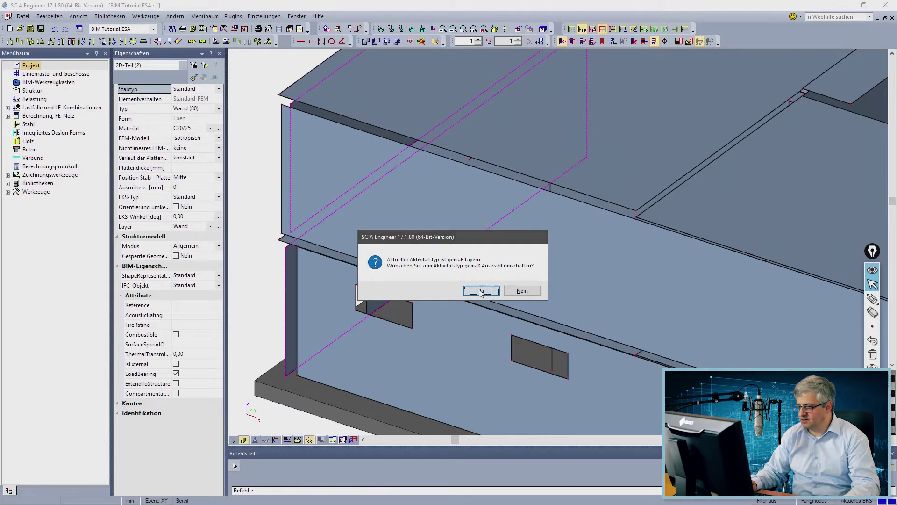
{"action": "left_click", "coordinate": [481, 290]}
Step: Examine the offset between the two isolated walls' centre planes in front view with their volumes shown
{"action": "left_click", "coordinate": [396, 41]}
{"action": "scroll", "coordinate": [240, 251], "scroll_direction": "up", "scroll_amount": 5}
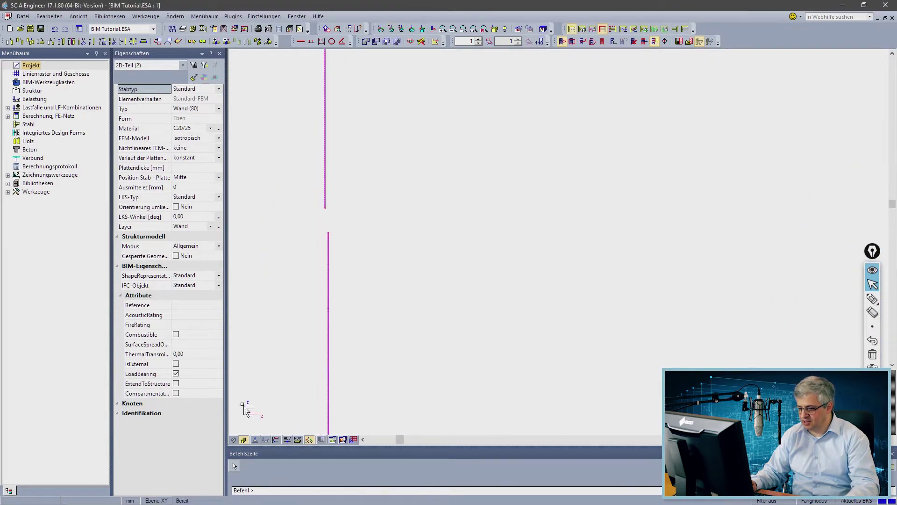
{"action": "left_click", "coordinate": [233, 439]}
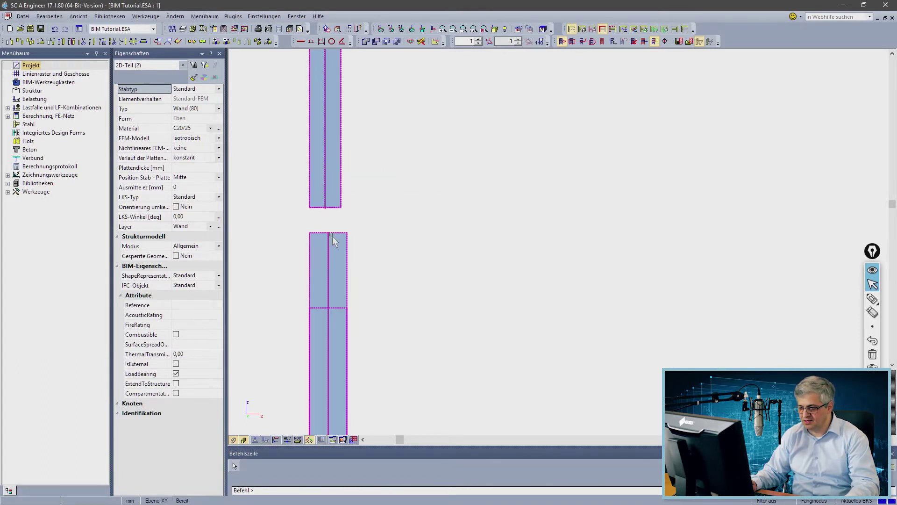
Step: Turn off the activity filter to view the whole building in elevation and clear the selection
{"action": "left_click", "coordinate": [571, 29]}
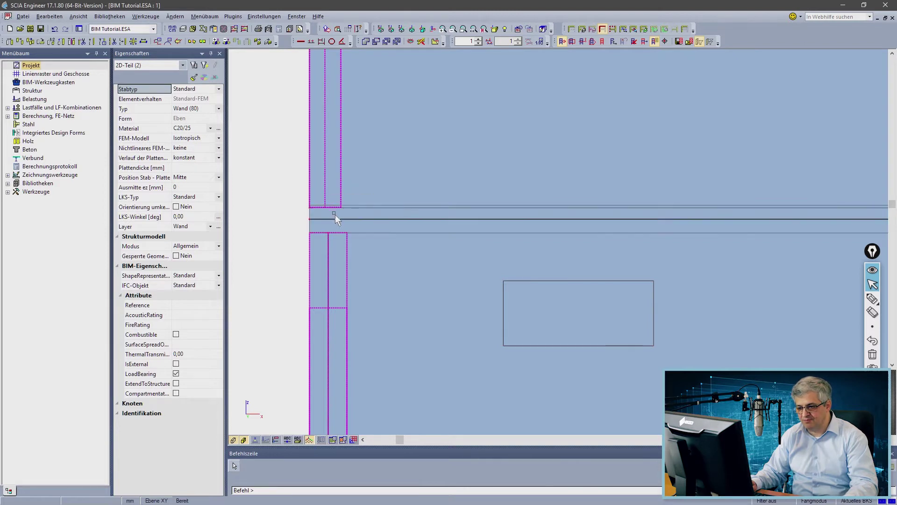
{"action": "scroll", "coordinate": [332, 220], "scroll_direction": "down", "scroll_amount": 4}
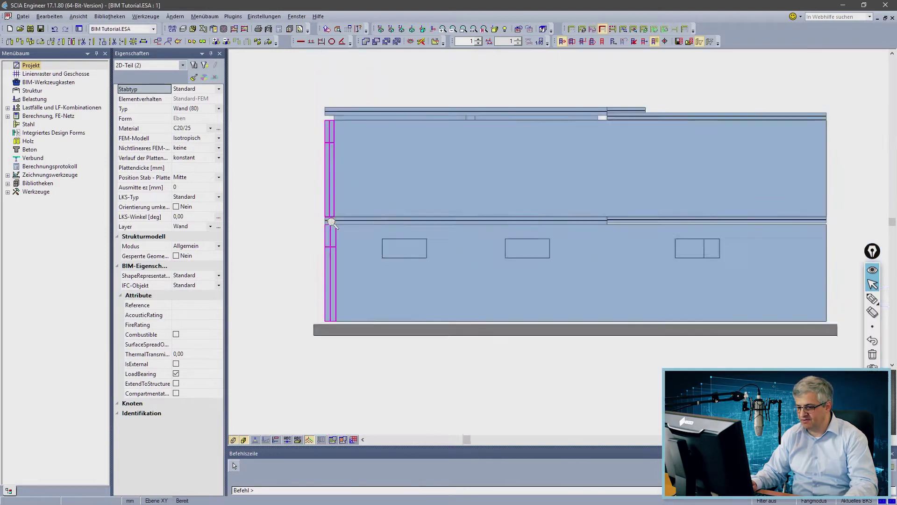
{"action": "scroll", "coordinate": [331, 222], "scroll_direction": "down", "scroll_amount": 1}
{"action": "key", "text": "Escape"}
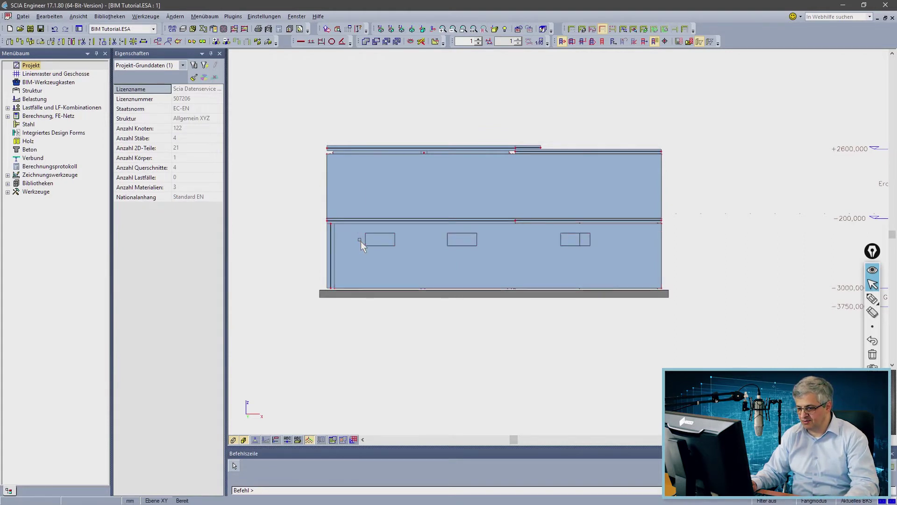
Step: In an axonometric wireframe view, convert the foundation solid into a 2D member with the Automatisch recognition algorithm and clear the selection
{"action": "left_click", "coordinate": [375, 301]}
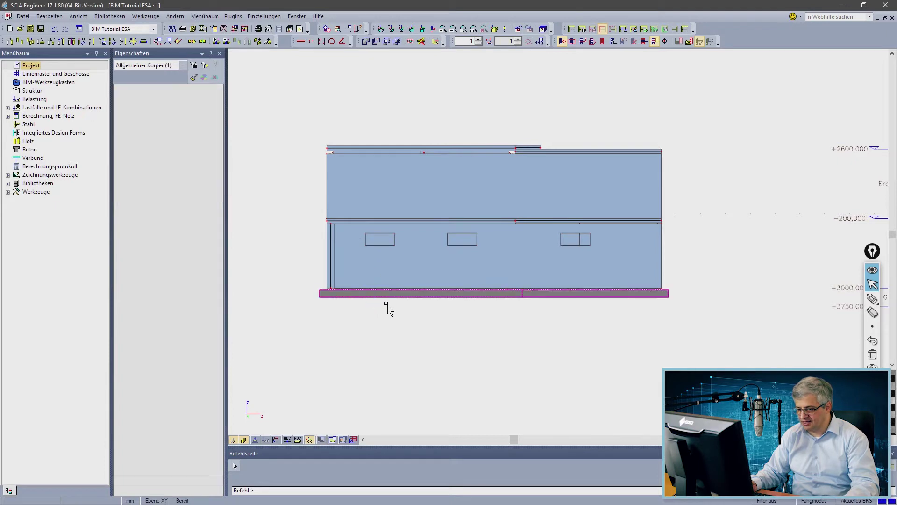
{"action": "right_click_drag", "start_coordinate": [427, 310], "coordinate": [410, 323], "text": "ctrl"}
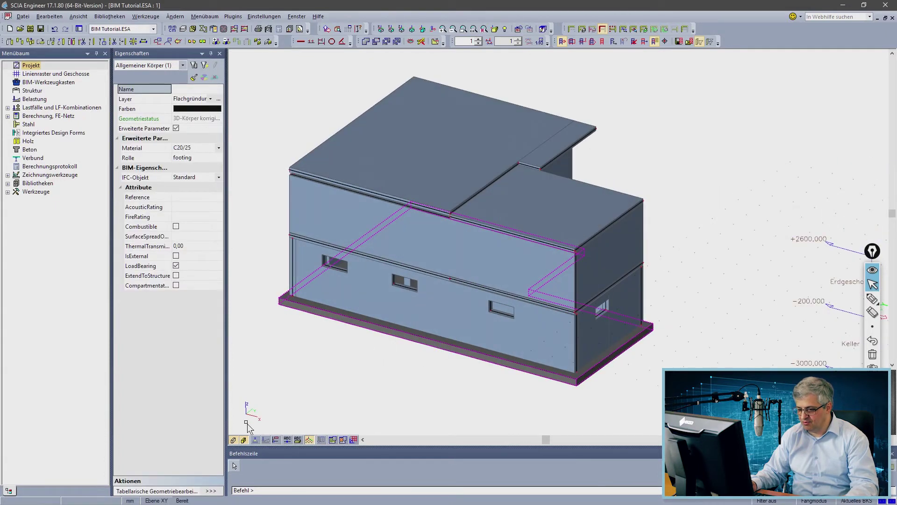
{"action": "key", "text": "ctrl+r"}
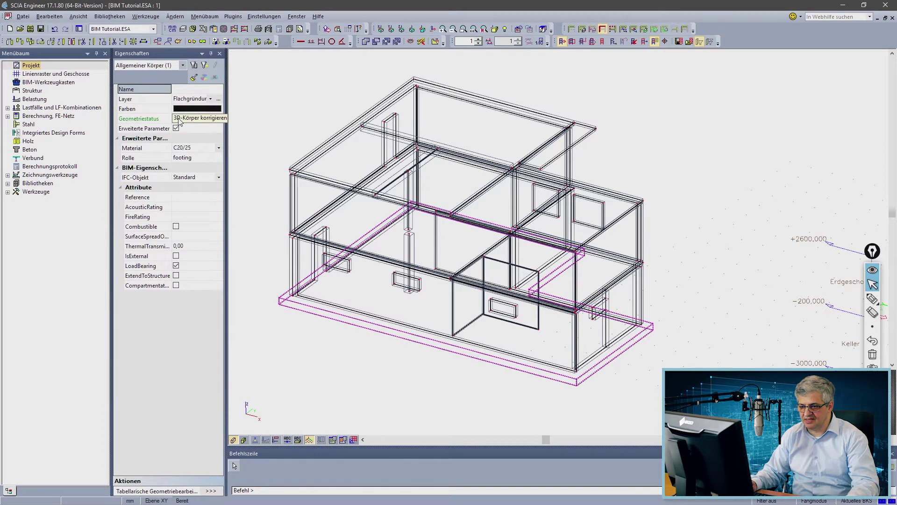
{"action": "left_click", "coordinate": [51, 84]}
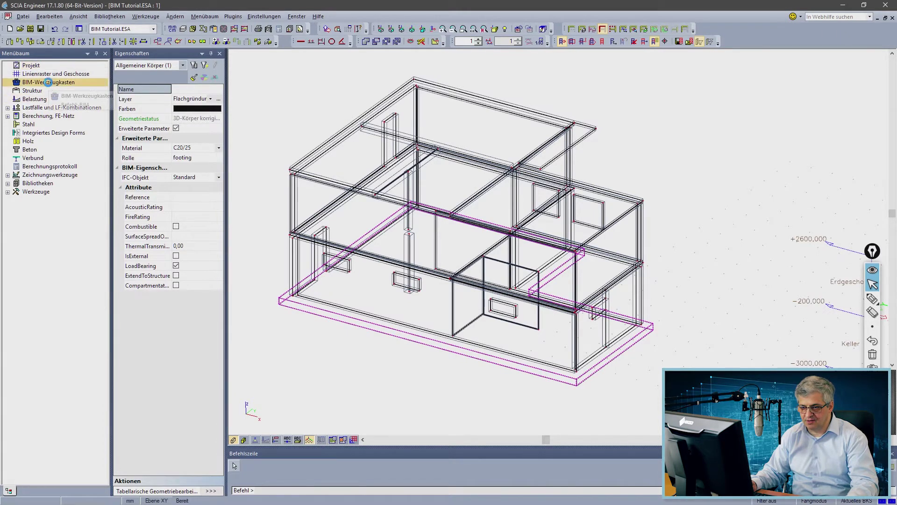
{"action": "left_click", "coordinate": [11, 71]}
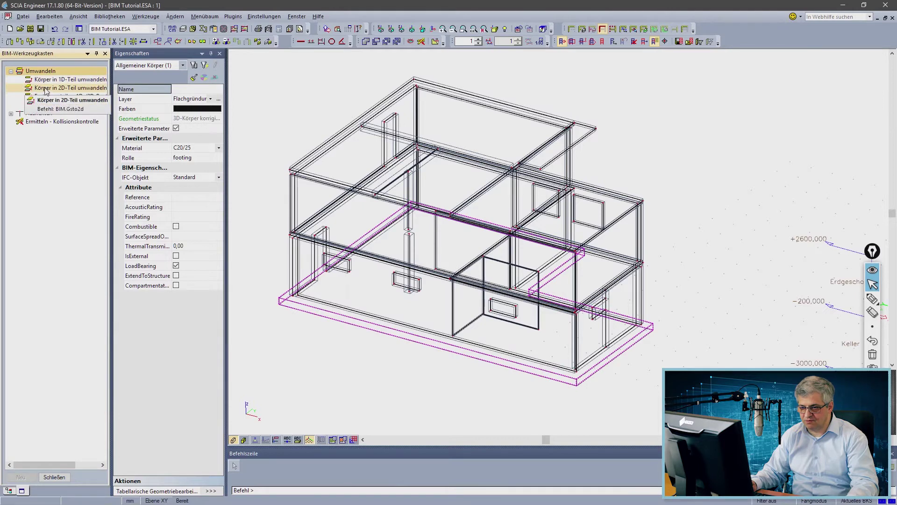
{"action": "double_click", "coordinate": [45, 89]}
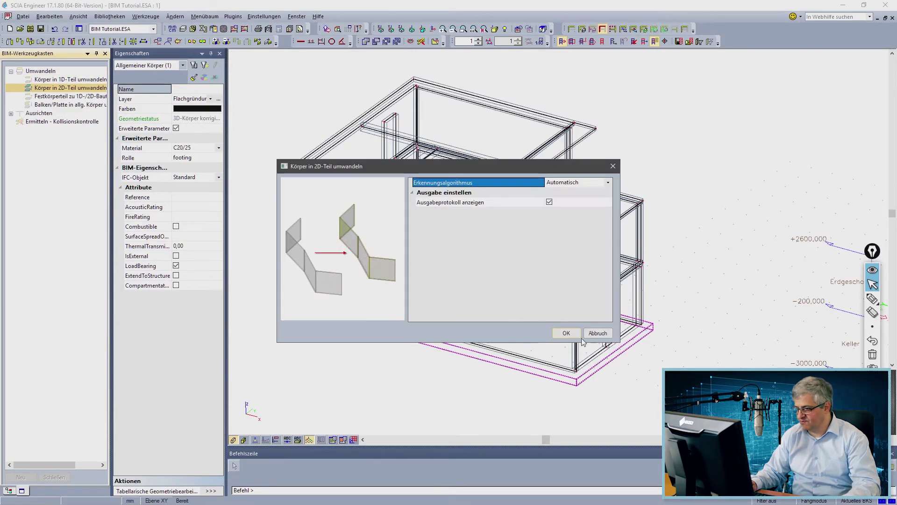
{"action": "left_click", "coordinate": [566, 333]}
{"action": "left_click", "coordinate": [442, 287]}
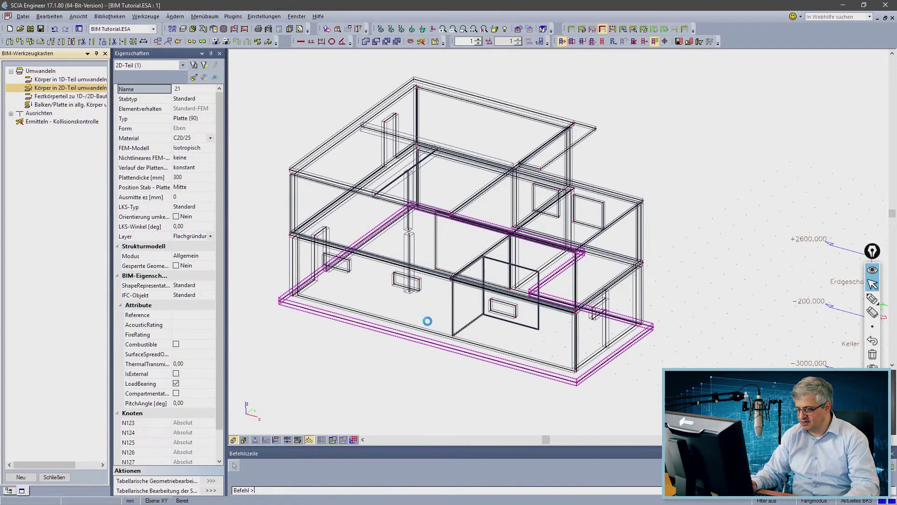
{"action": "key", "text": "Escape"}
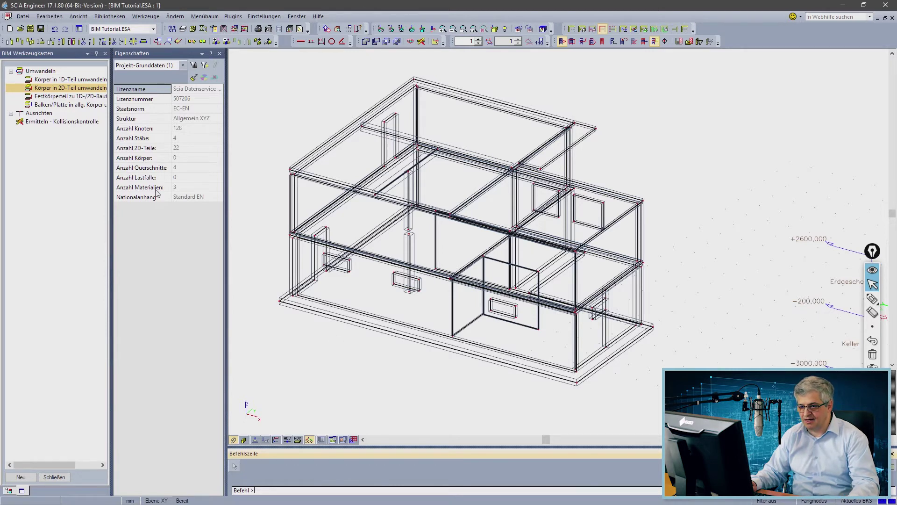
Step: Start aligning all objects with the live preview enabled and display the preview of the current action
{"action": "left_click", "coordinate": [10, 114]}
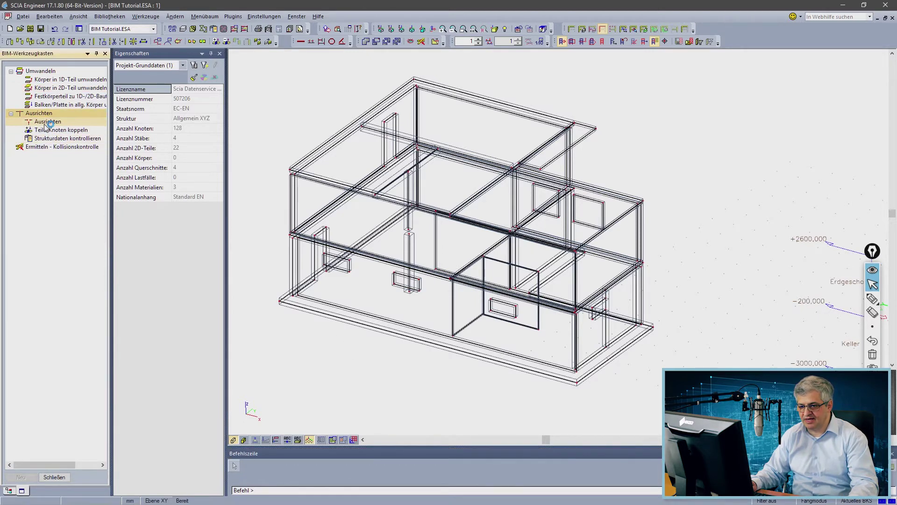
{"action": "double_click", "coordinate": [46, 122]}
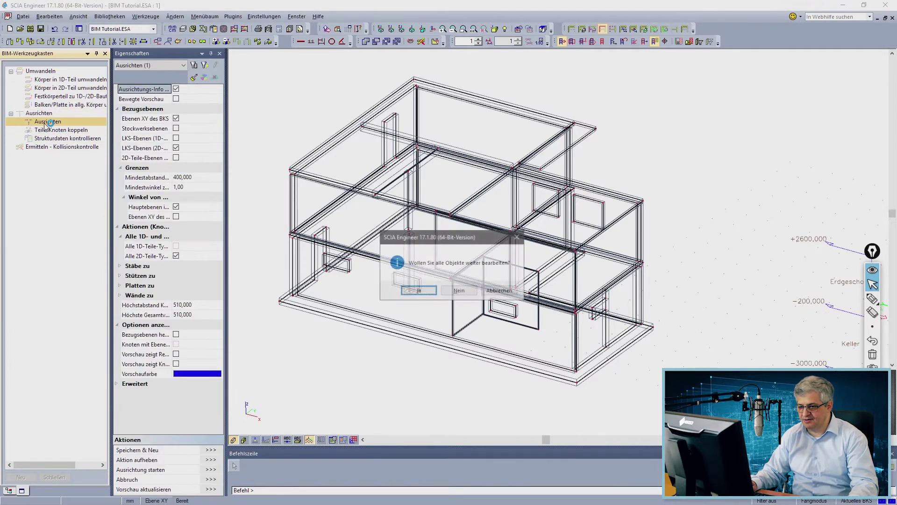
{"action": "left_click", "coordinate": [421, 291]}
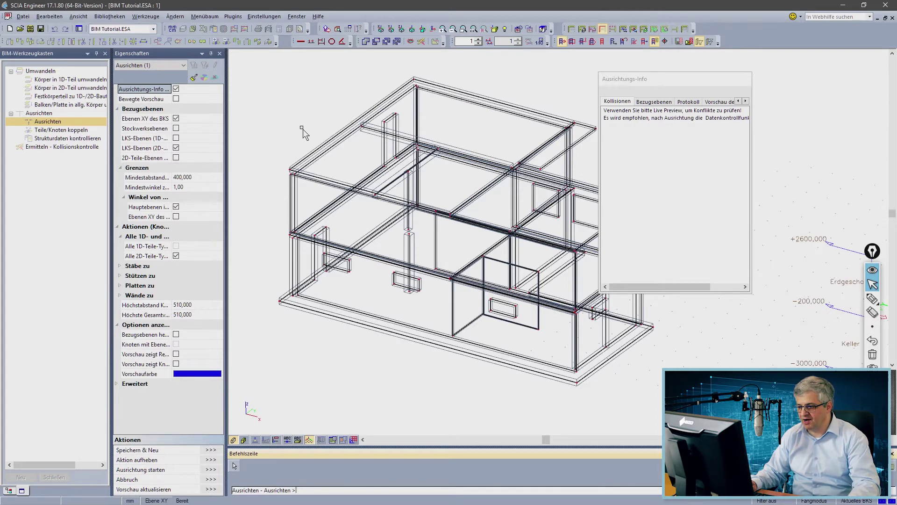
{"action": "left_click", "coordinate": [176, 99]}
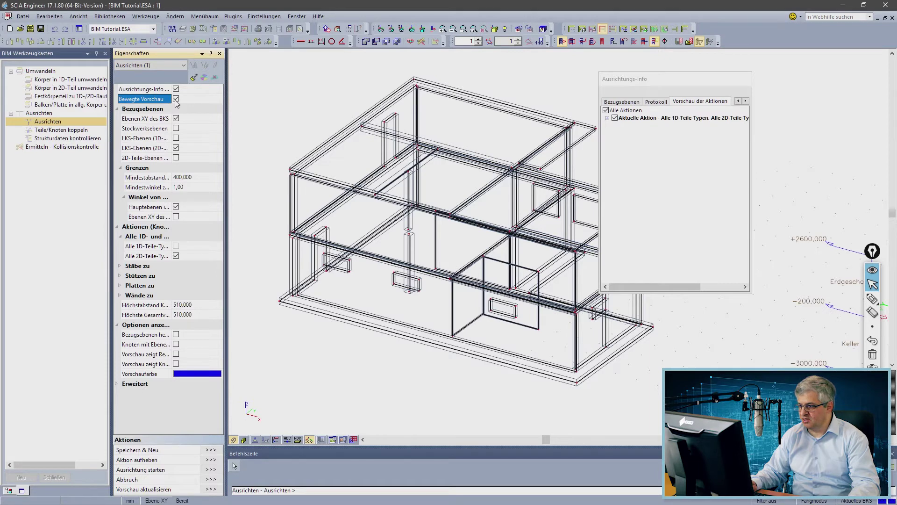
{"action": "left_click", "coordinate": [709, 105]}
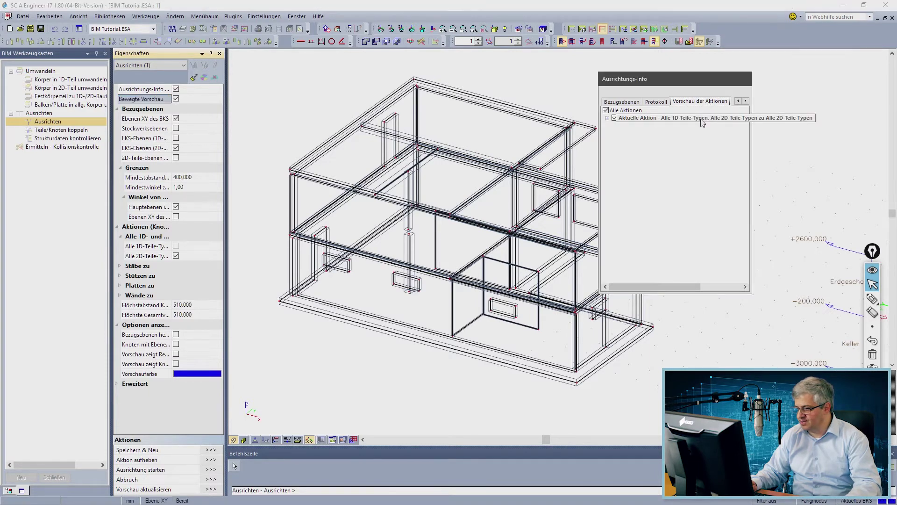
{"action": "left_click", "coordinate": [701, 119]}
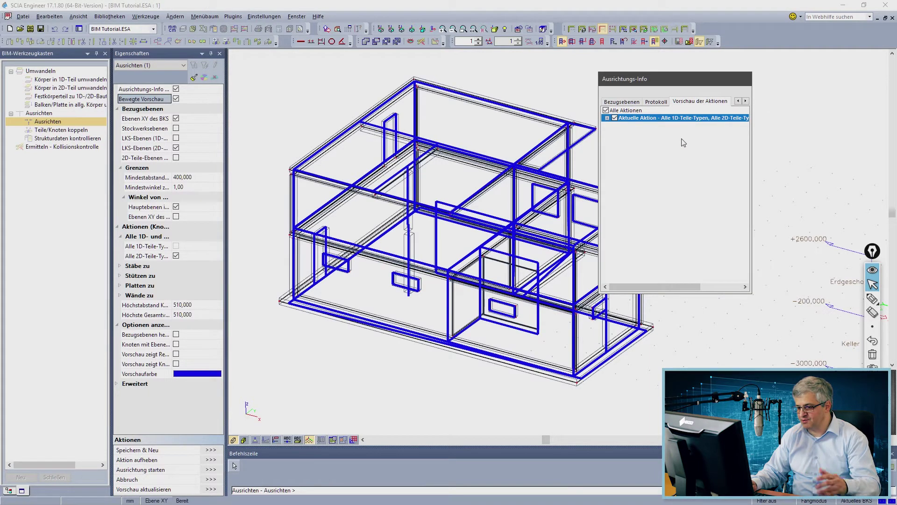
Step: Set the maximum node distance (Höchstabstand) and the maximum total displacement (Höchste Gesamtv...) for the alignment to 600 mm
{"action": "middle_click_drag", "start_coordinate": [522, 172], "coordinate": [475, 175]}
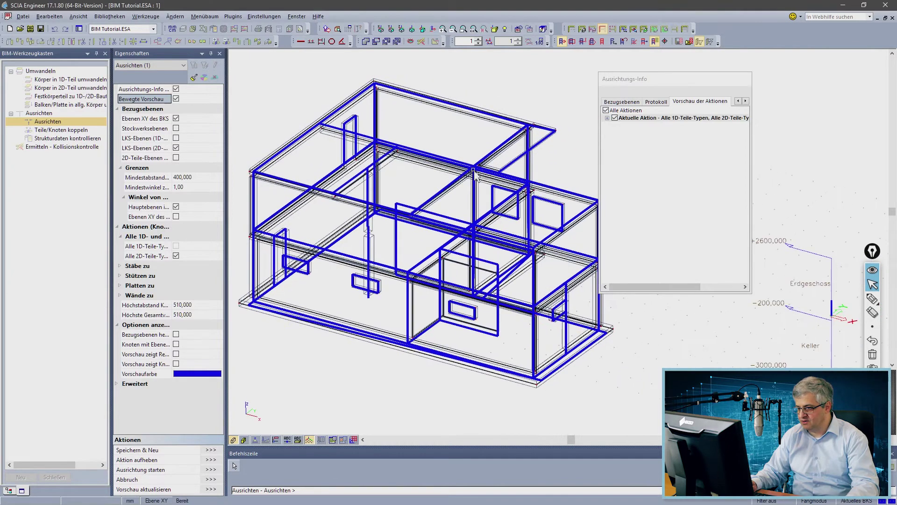
{"action": "scroll", "coordinate": [475, 175], "scroll_direction": "down", "scroll_amount": 2}
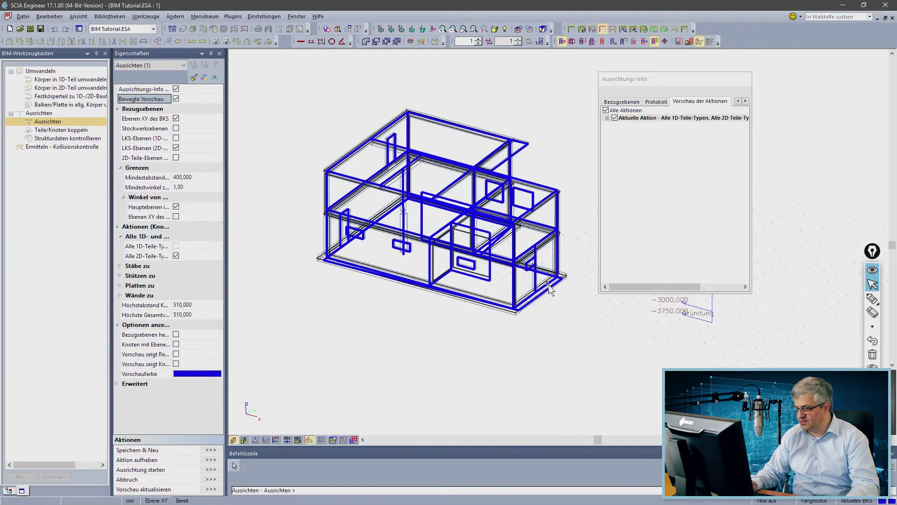
{"action": "scroll", "coordinate": [560, 290], "scroll_direction": "up", "scroll_amount": 5}
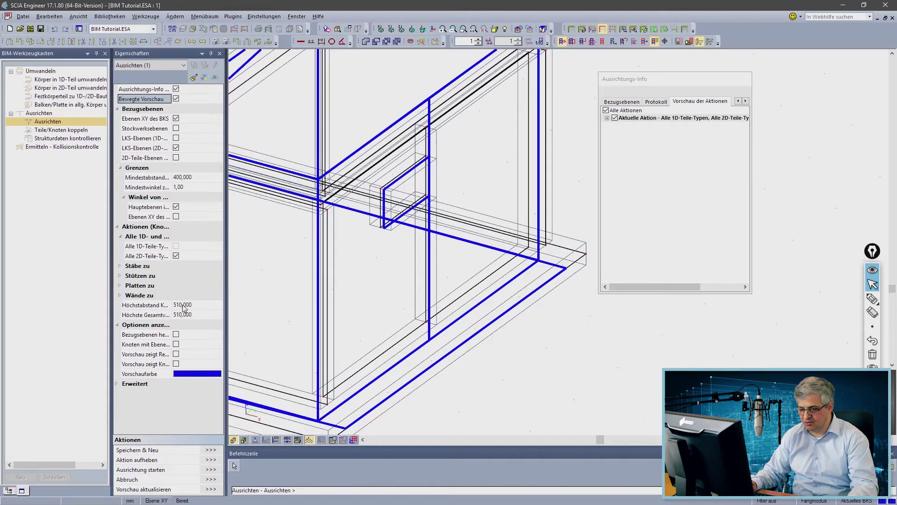
{"action": "left_click", "coordinate": [153, 305]}
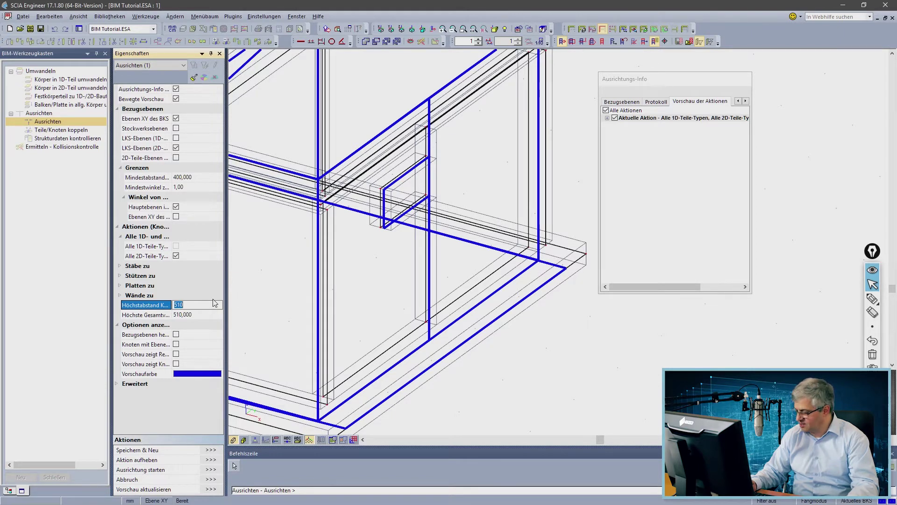
{"action": "type", "text": "600"}
{"action": "left_click", "coordinate": [201, 314]}
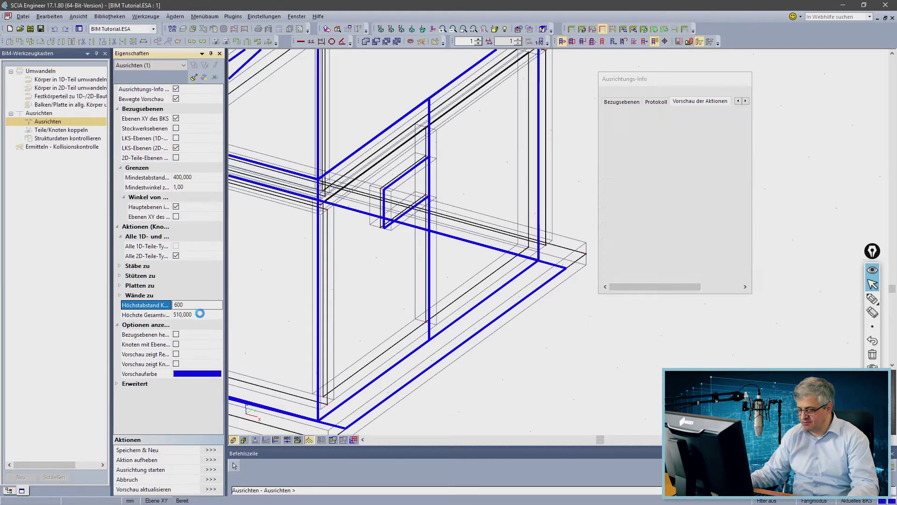
{"action": "type", "text": "600"}
{"action": "key", "text": "shift+Tab"}
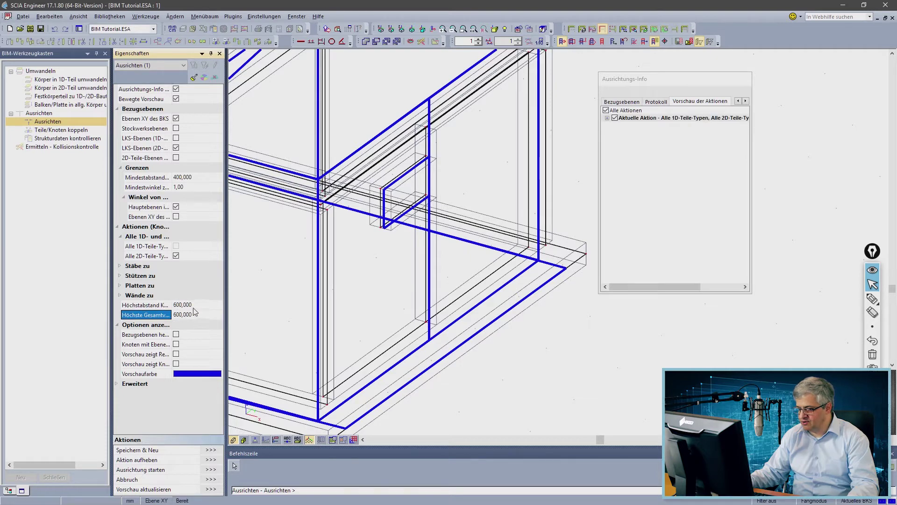
Step: Set the alignment's maximum node distance and maximum total displacement to 700 mm and refresh the live preview
{"action": "type", "text": "700"}
{"action": "key", "text": "Tab"}
{"action": "type", "text": "700"}
{"action": "left_click", "coordinate": [176, 99]}
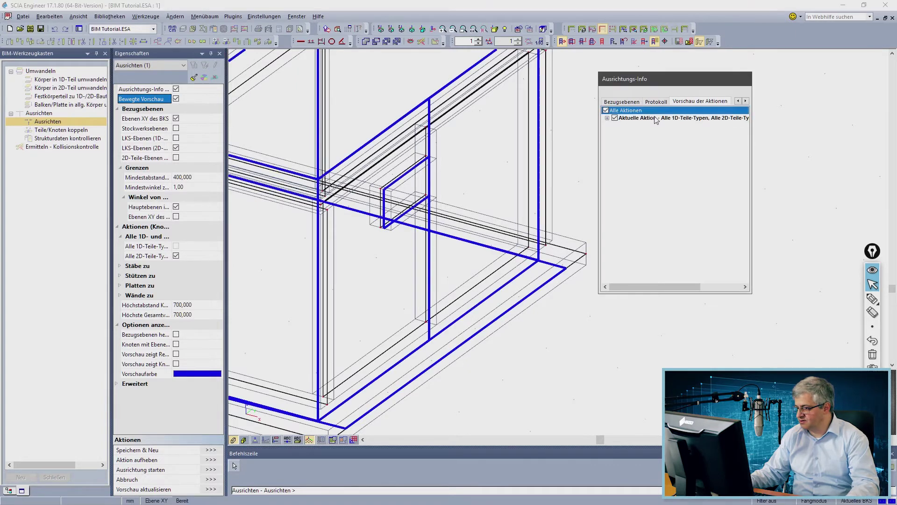
{"action": "left_click", "coordinate": [186, 305]}
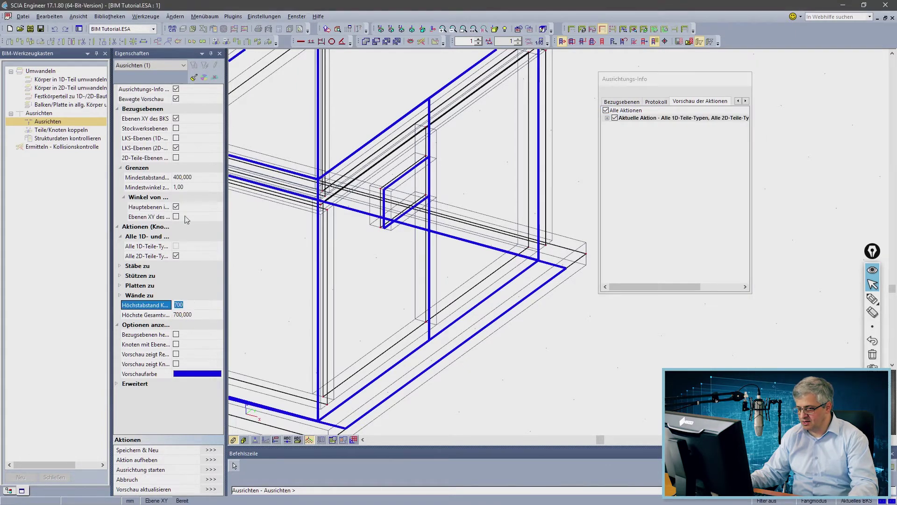
Step: Include the 2D-Teile-Ebenen among the reference planes and check the alignment preview on the whole building
{"action": "left_click", "coordinate": [176, 157]}
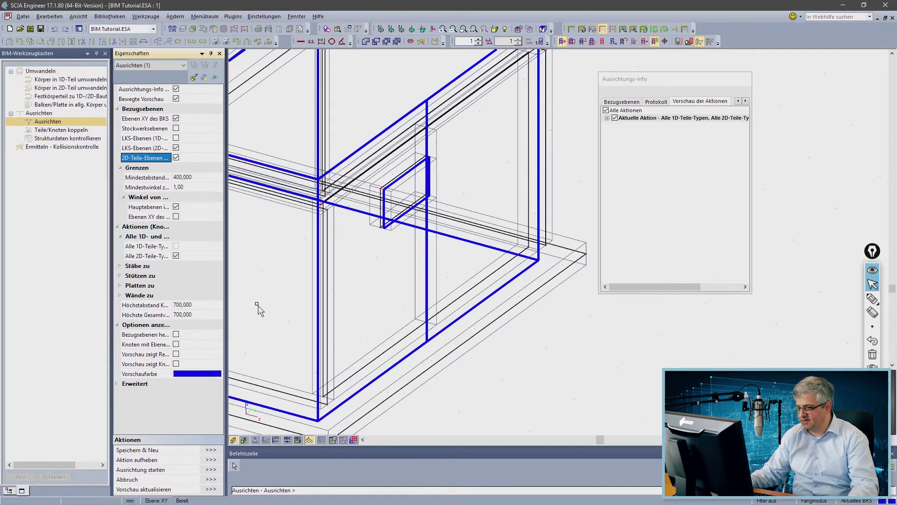
{"action": "scroll", "coordinate": [287, 271], "scroll_direction": "down", "scroll_amount": 2}
{"action": "scroll", "coordinate": [430, 305], "scroll_direction": "down", "scroll_amount": 4}
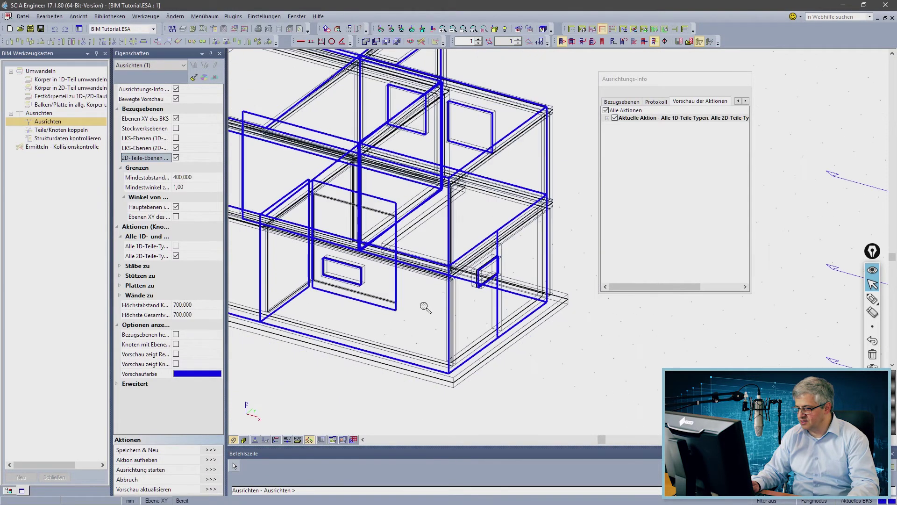
{"action": "scroll", "coordinate": [386, 306], "scroll_direction": "down", "scroll_amount": 2}
{"action": "scroll", "coordinate": [507, 326], "scroll_direction": "up", "scroll_amount": 2}
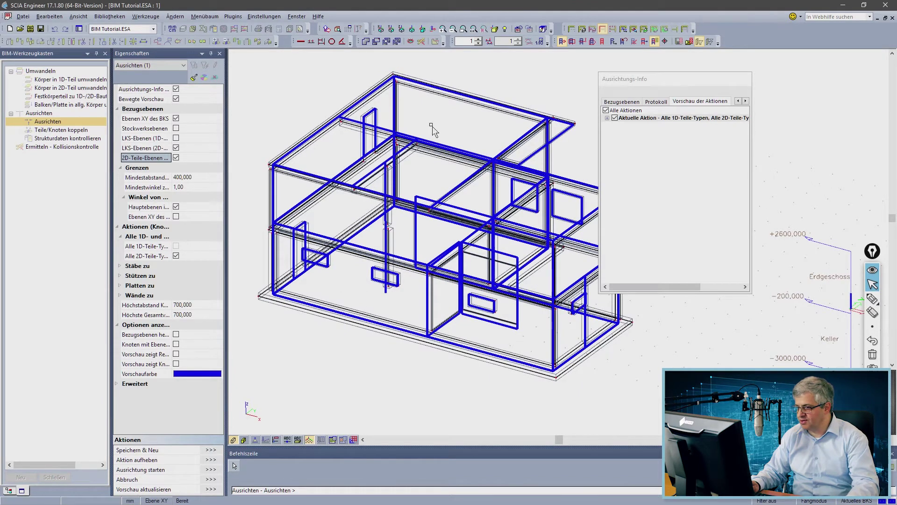
Step: In plan view, inspect the skewed middle wall's preview and set the alignment's minimum angle (Mindestwinkel) to 2,00
{"action": "left_click", "coordinate": [402, 29]}
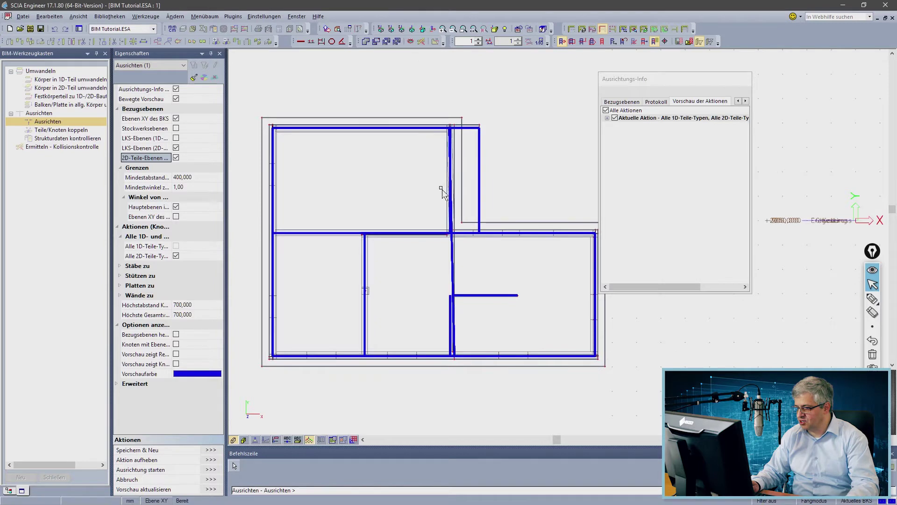
{"action": "scroll", "coordinate": [443, 190], "scroll_direction": "up", "scroll_amount": 4}
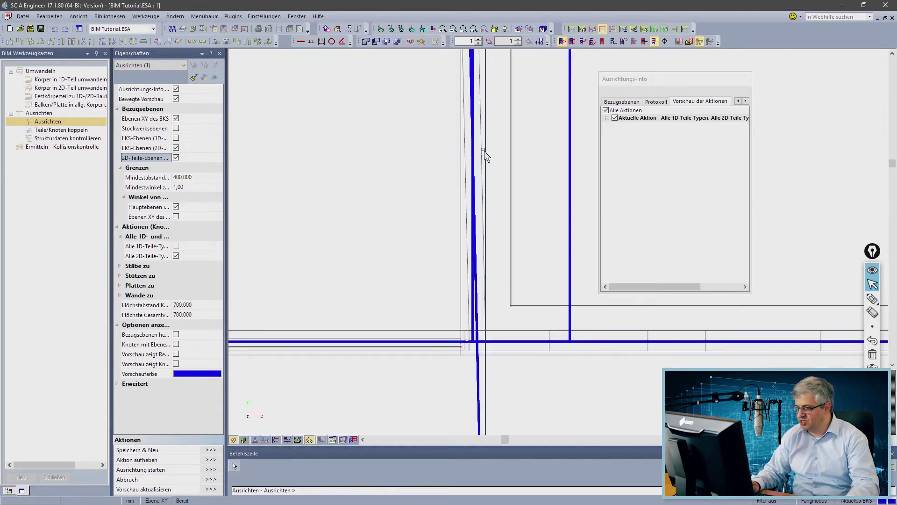
{"action": "scroll", "coordinate": [420, 128], "scroll_direction": "down", "scroll_amount": 3}
{"action": "scroll", "coordinate": [429, 164], "scroll_direction": "up", "scroll_amount": 3}
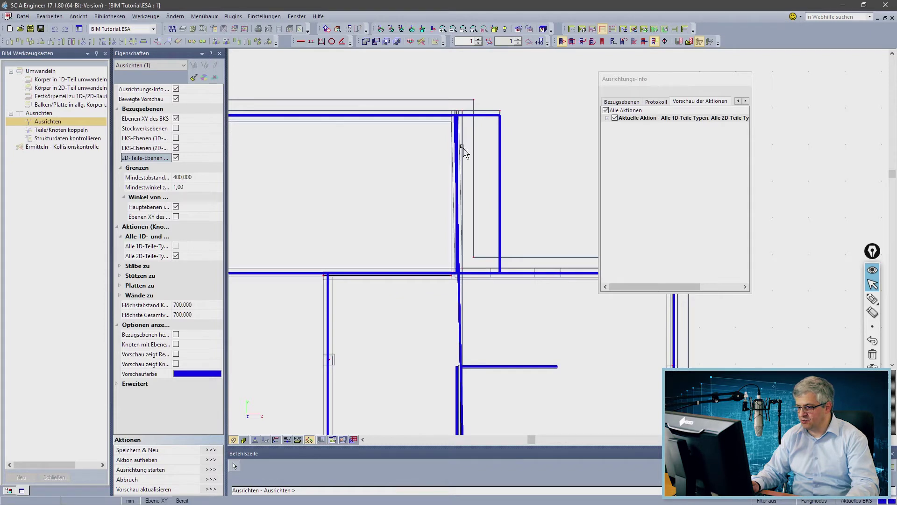
{"action": "left_click", "coordinate": [192, 187]}
{"action": "key", "text": "Return"}
{"action": "scroll", "coordinate": [466, 179], "scroll_direction": "up", "scroll_amount": 3}
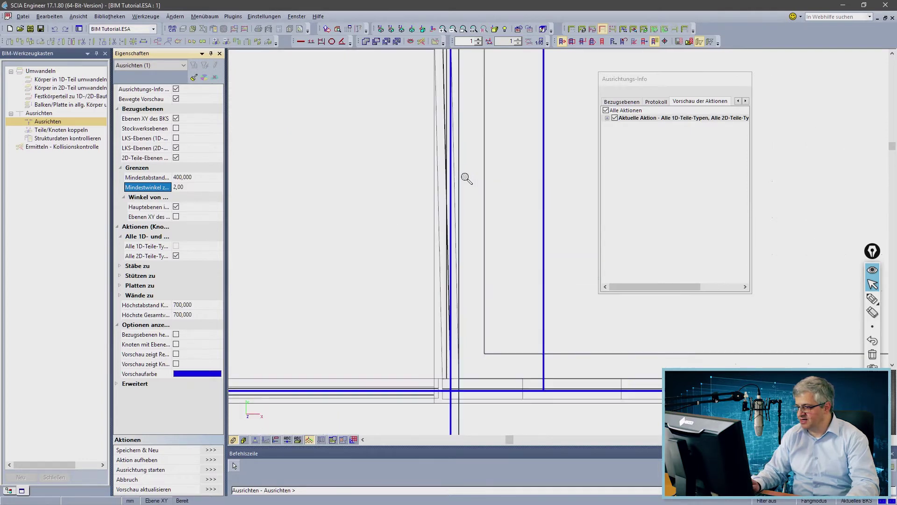
Step: Check the preview in plan and axonometric views and run the alignment on all members
{"action": "scroll", "coordinate": [452, 169], "scroll_direction": "down", "scroll_amount": 2}
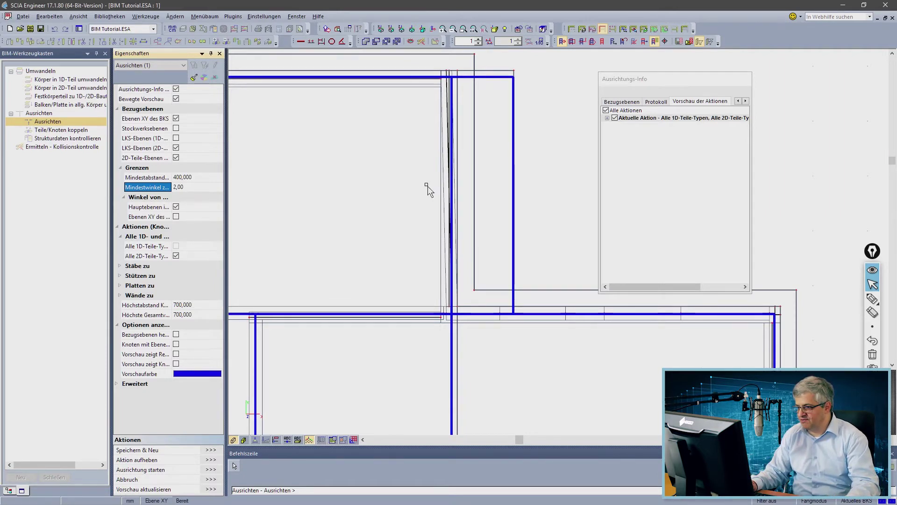
{"action": "scroll", "coordinate": [427, 186], "scroll_direction": "down", "scroll_amount": 3}
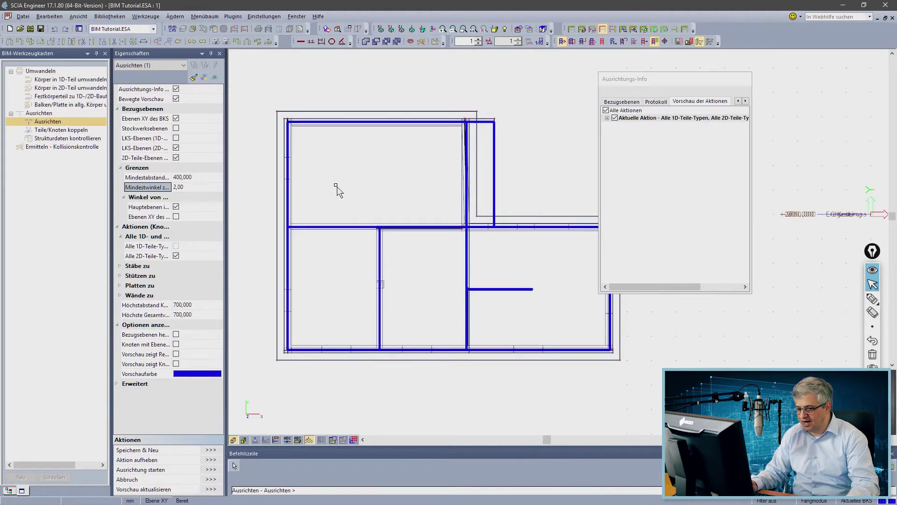
{"action": "right_click_drag", "start_coordinate": [414, 220], "coordinate": [403, 192], "text": "ctrl"}
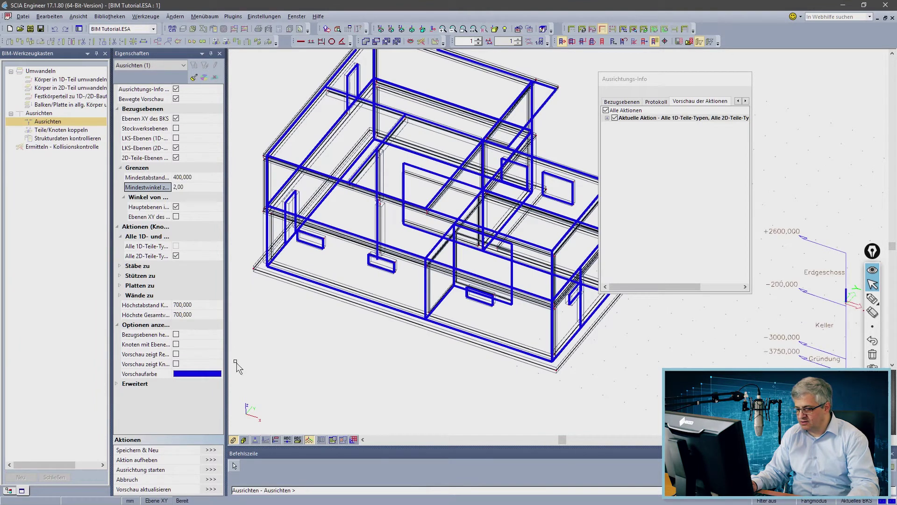
{"action": "left_click", "coordinate": [209, 469]}
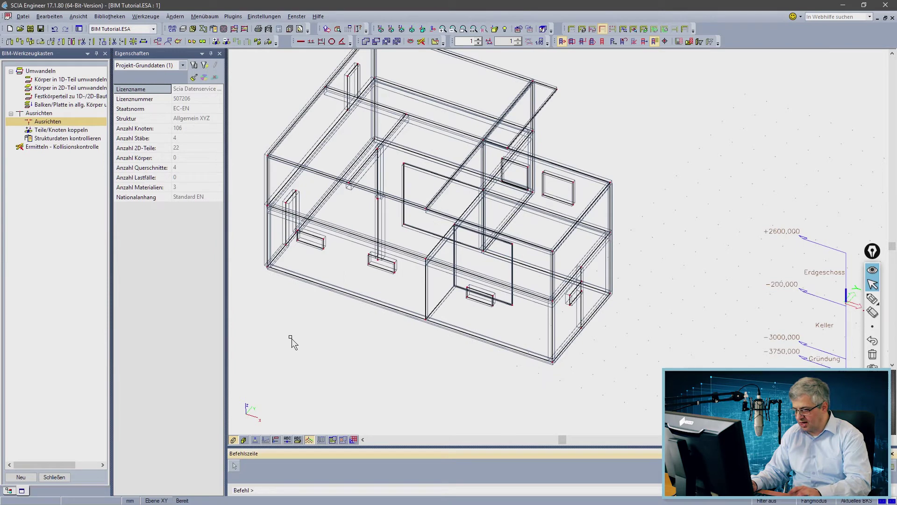
Step: Turn off the volume display and examine the aligned axes where the upper and lower columns meet
{"action": "scroll", "coordinate": [300, 260], "scroll_direction": "down", "scroll_amount": 2}
{"action": "right_click_drag", "start_coordinate": [300, 261], "coordinate": [252, 364], "text": "ctrl"}
{"action": "left_click", "coordinate": [232, 442]}
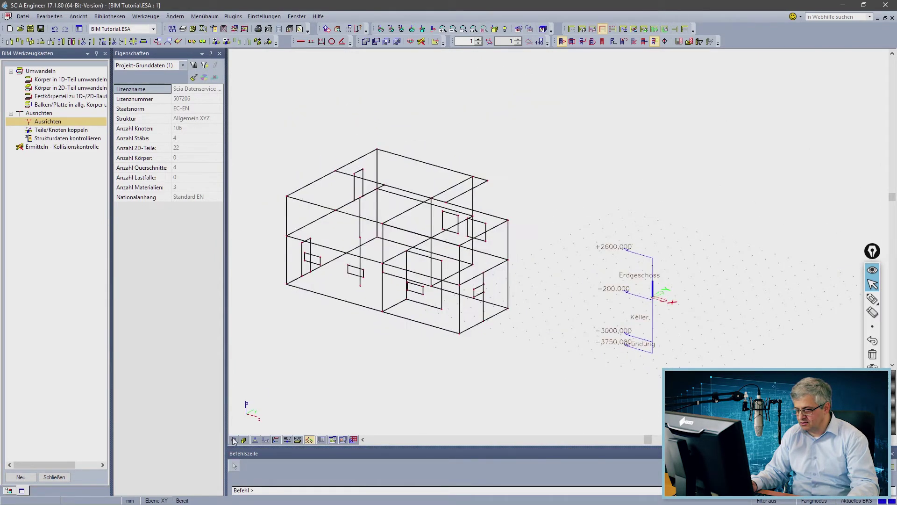
{"action": "scroll", "coordinate": [296, 260], "scroll_direction": "up", "scroll_amount": 3}
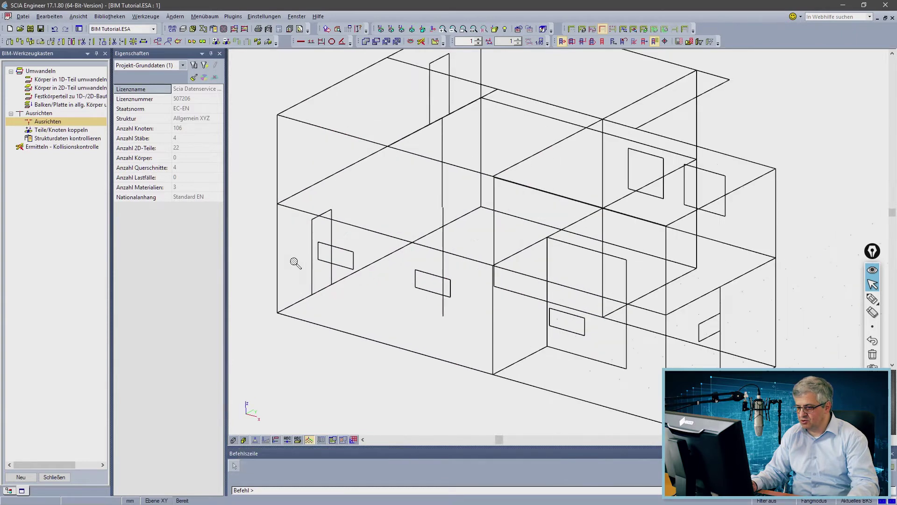
{"action": "right_click_drag", "start_coordinate": [296, 260], "coordinate": [301, 319], "text": "shift"}
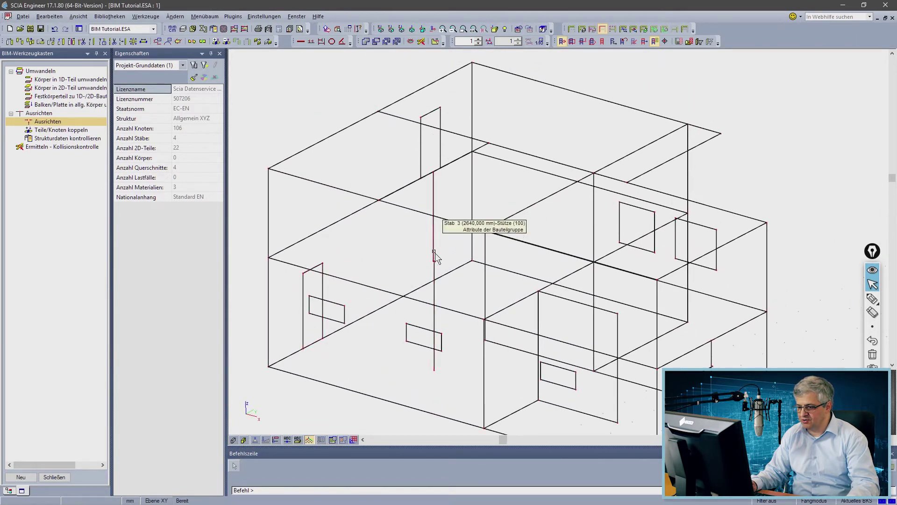
{"action": "right_click_drag", "start_coordinate": [420, 286], "coordinate": [417, 286], "text": "ctrl"}
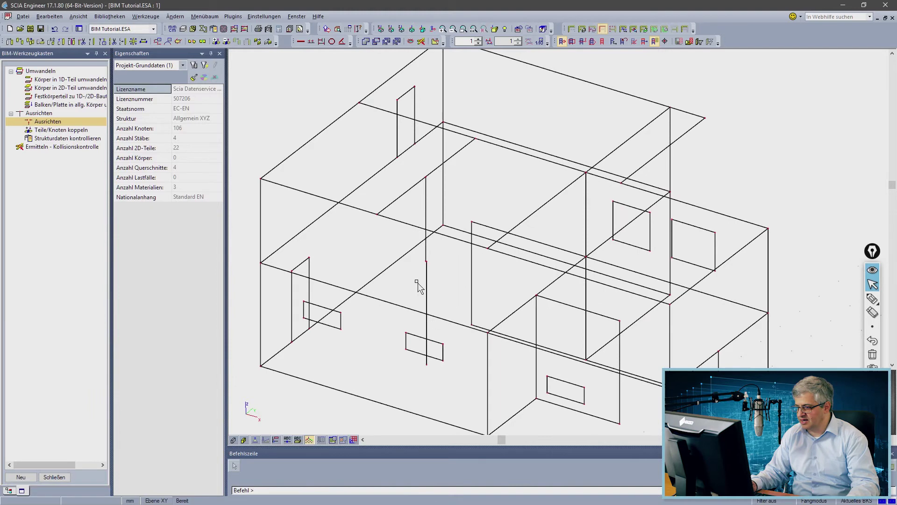
Step: Undo the alignment of all members
{"action": "left_click", "coordinate": [54, 29]}
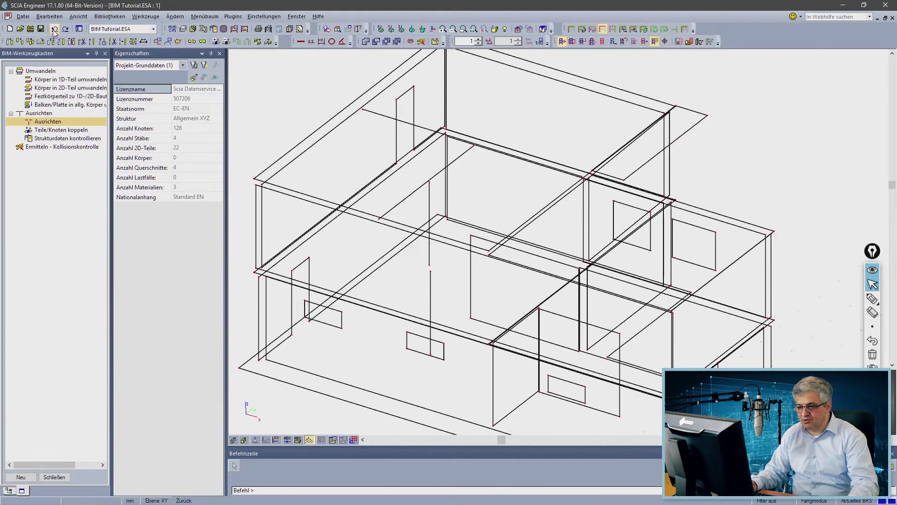
{"action": "scroll", "coordinate": [401, 263], "scroll_direction": "down", "scroll_amount": 3}
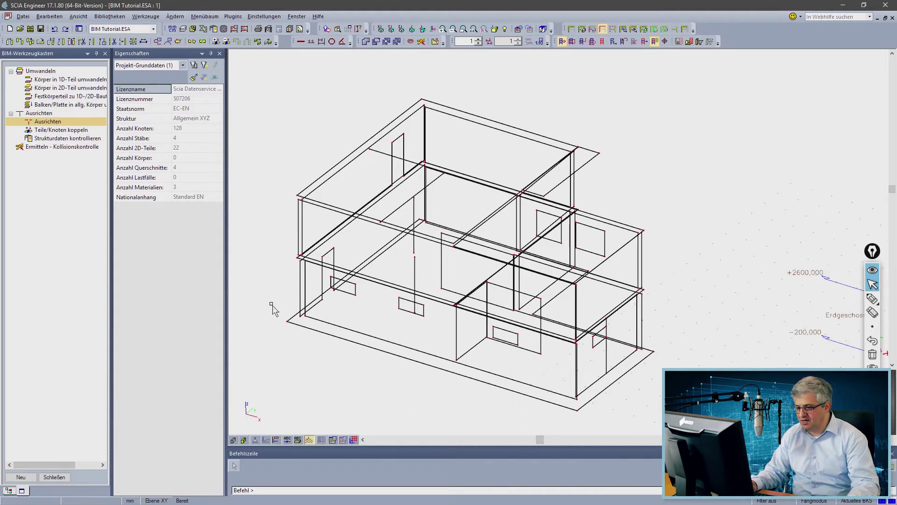
{"action": "left_click", "coordinate": [302, 298]}
{"action": "left_click", "coordinate": [304, 235]}
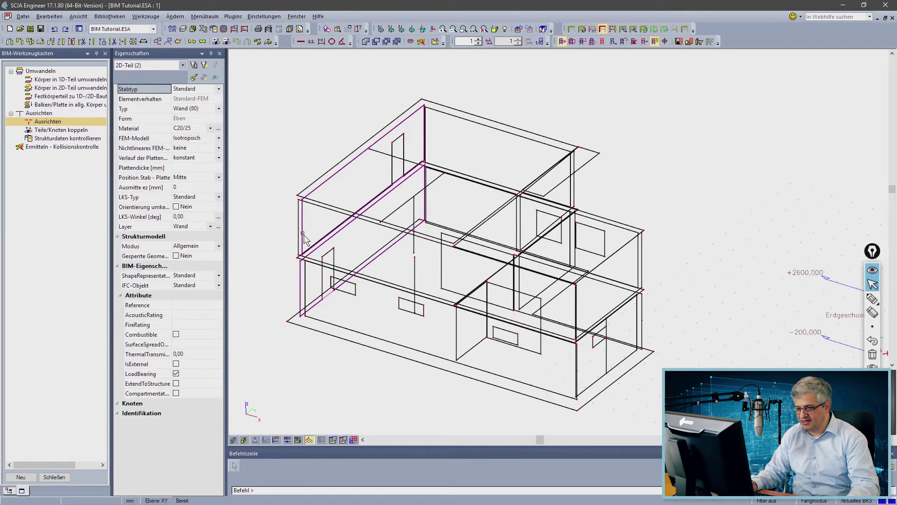
{"action": "double_click", "coordinate": [59, 123]}
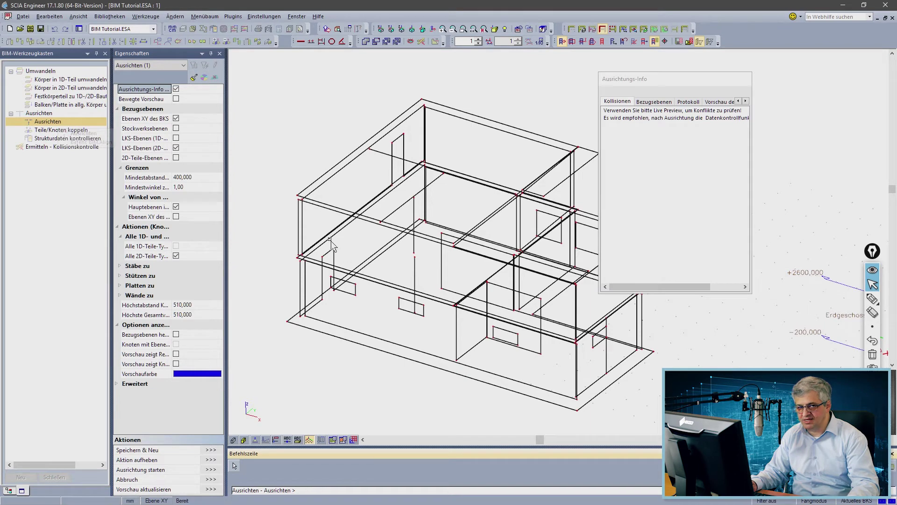
{"action": "key", "text": "Escape"}
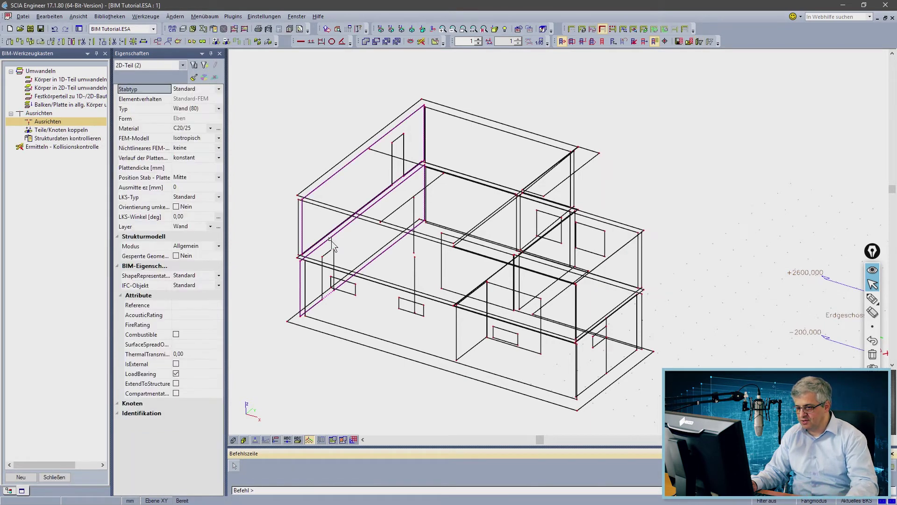
{"action": "key", "text": "Escape"}
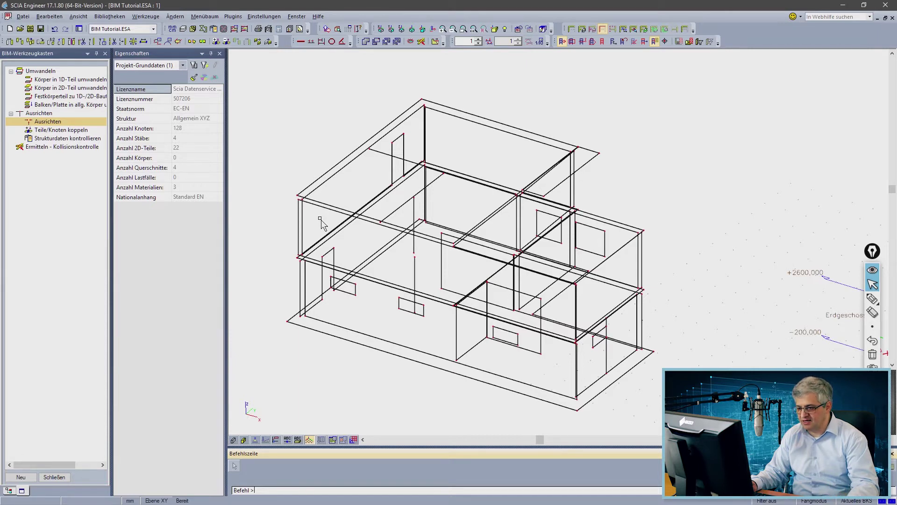
Step: Select all 2D members of the same type as the lower storey's outer wall, Wand (80), and isolate them in the view
{"action": "left_click", "coordinate": [299, 285]}
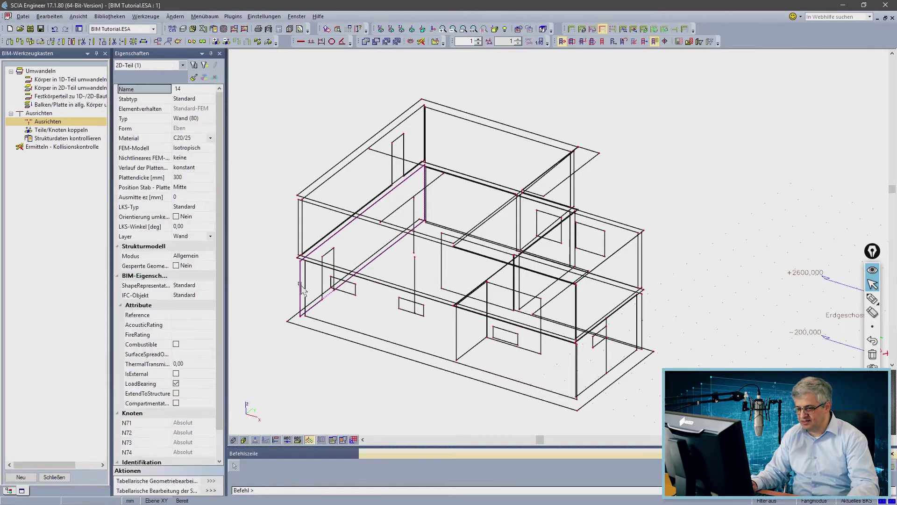
{"action": "left_click", "coordinate": [140, 119]}
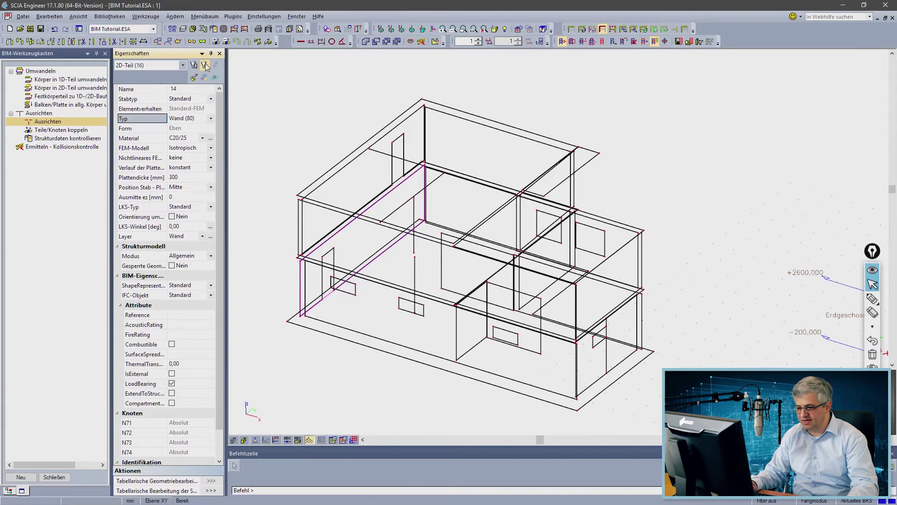
{"action": "left_click", "coordinate": [204, 65]}
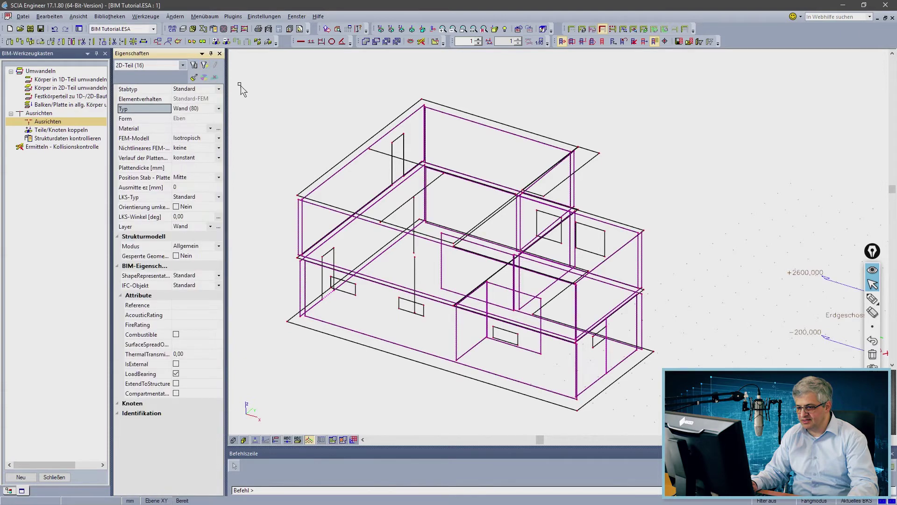
{"action": "left_click", "coordinate": [601, 41]}
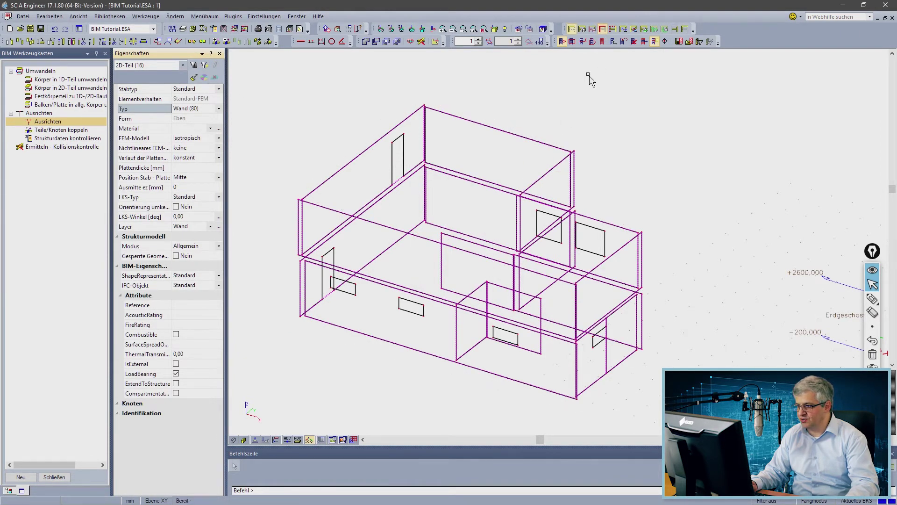
{"action": "key", "text": "Escape"}
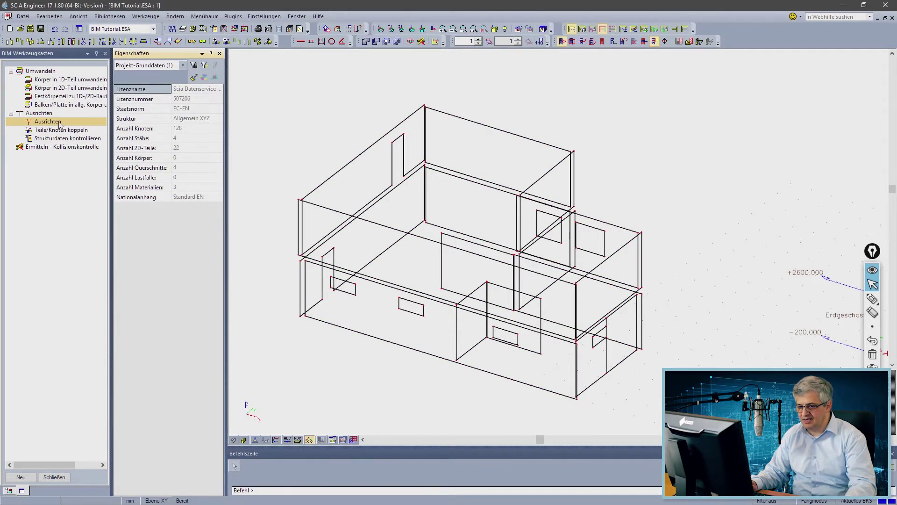
Step: Start the alignment on all walls and display the vertical 2D-member reference planes (Bezugsebenen) in plan view
{"action": "left_click_drag", "start_coordinate": [262, 80], "coordinate": [722, 407]}
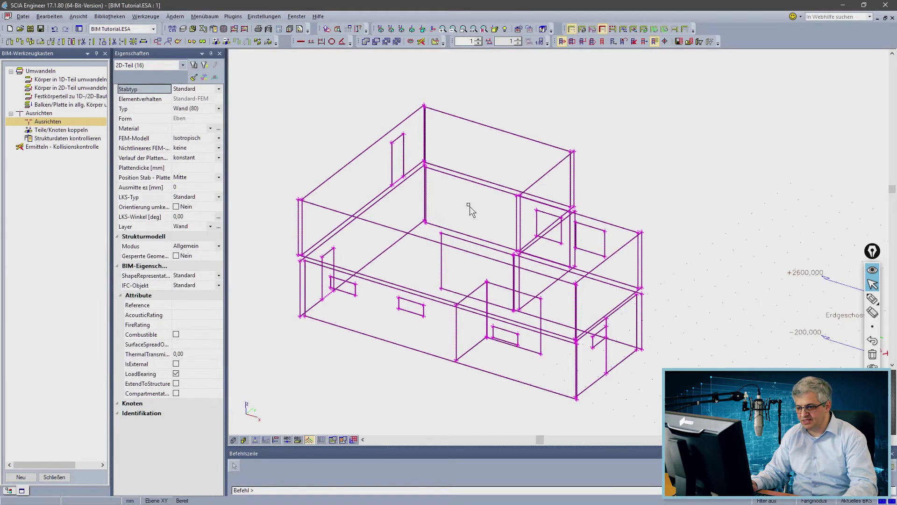
{"action": "double_click", "coordinate": [46, 123]}
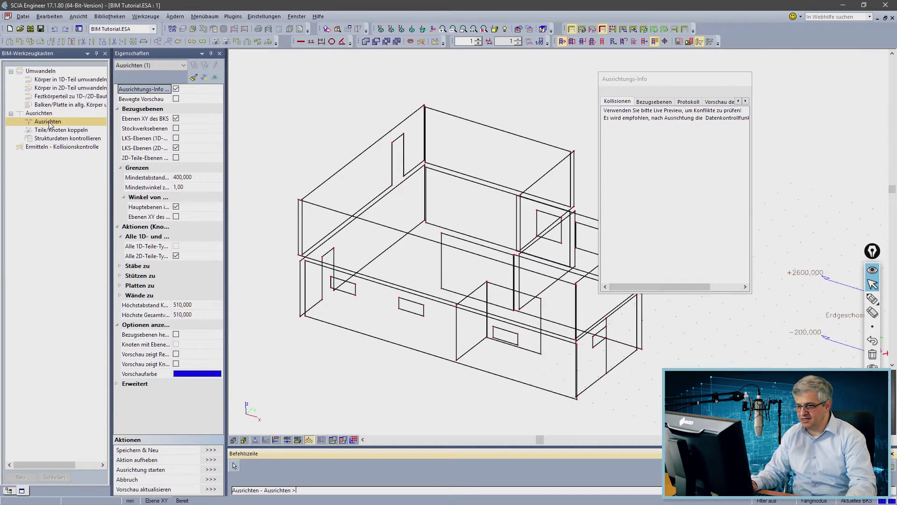
{"action": "left_click", "coordinate": [402, 29]}
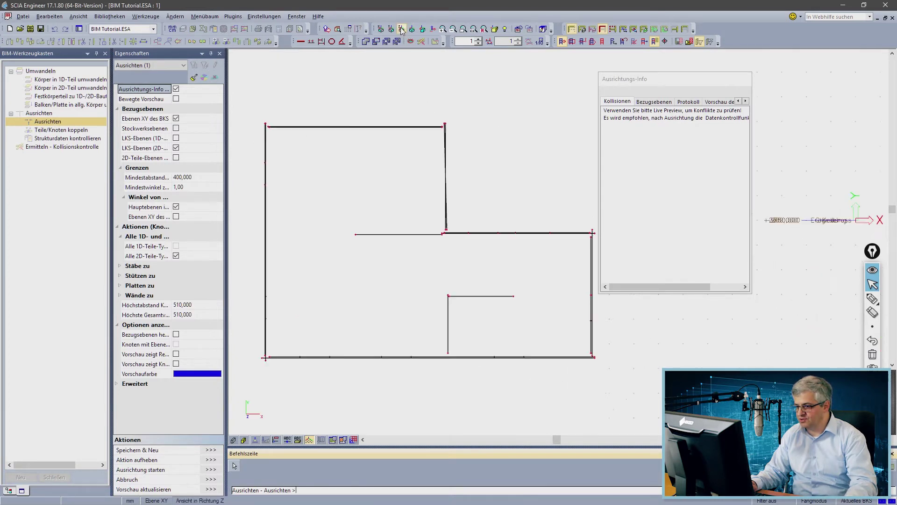
{"action": "scroll", "coordinate": [260, 150], "scroll_direction": "up", "scroll_amount": 2}
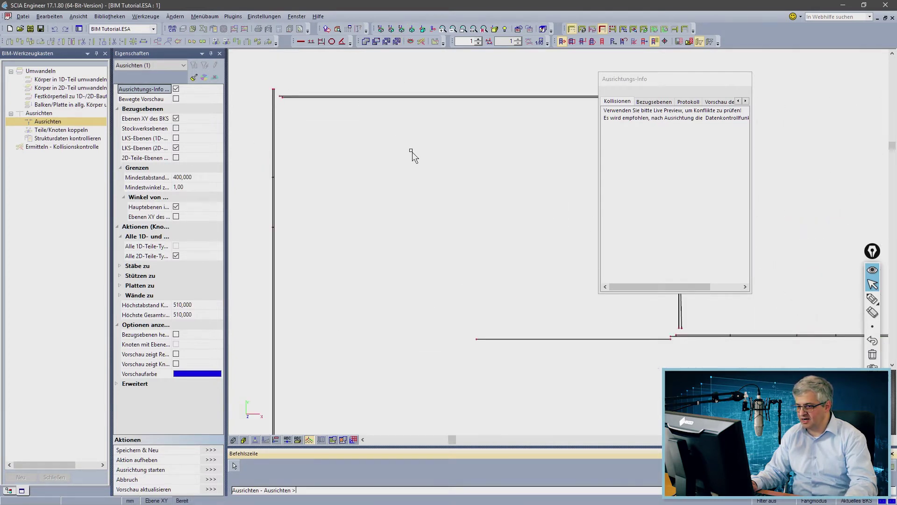
{"action": "scroll", "coordinate": [424, 176], "scroll_direction": "down", "scroll_amount": 1}
{"action": "middle_click_drag", "start_coordinate": [410, 190], "coordinate": [355, 168]}
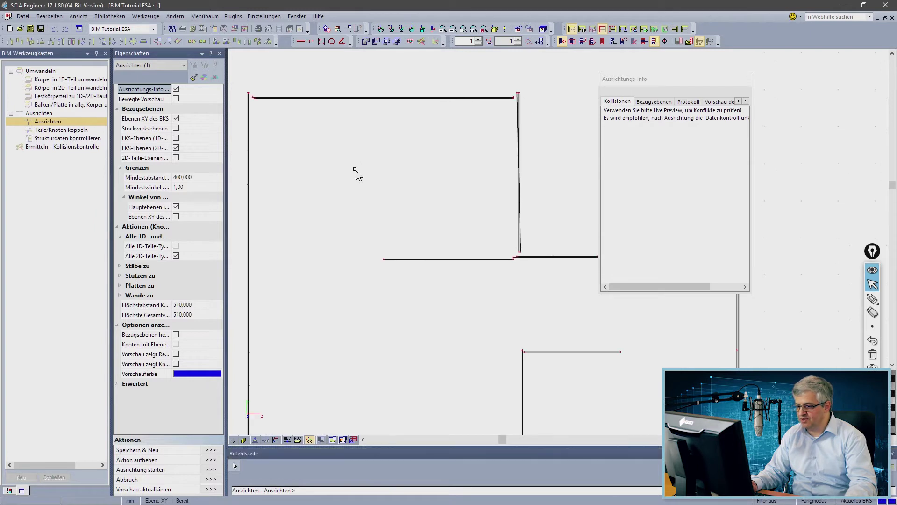
{"action": "scroll", "coordinate": [353, 173], "scroll_direction": "down", "scroll_amount": 2}
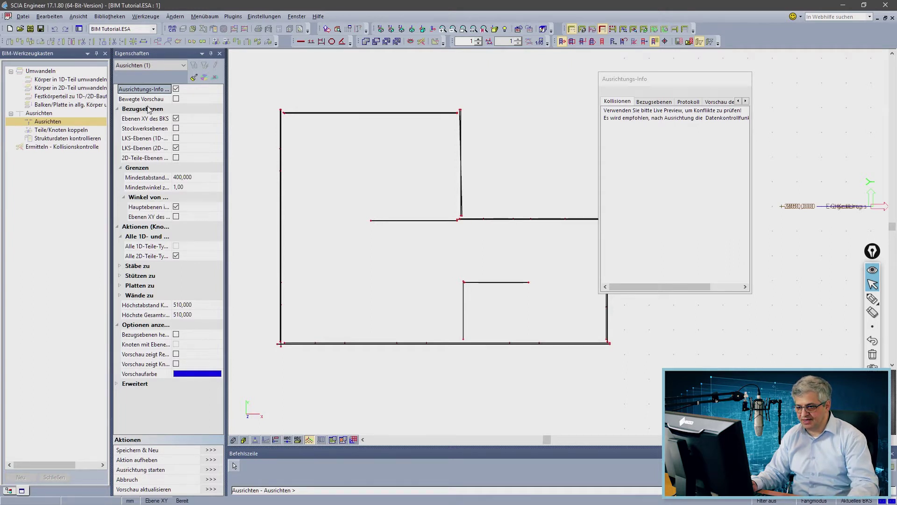
{"action": "left_click", "coordinate": [654, 102]}
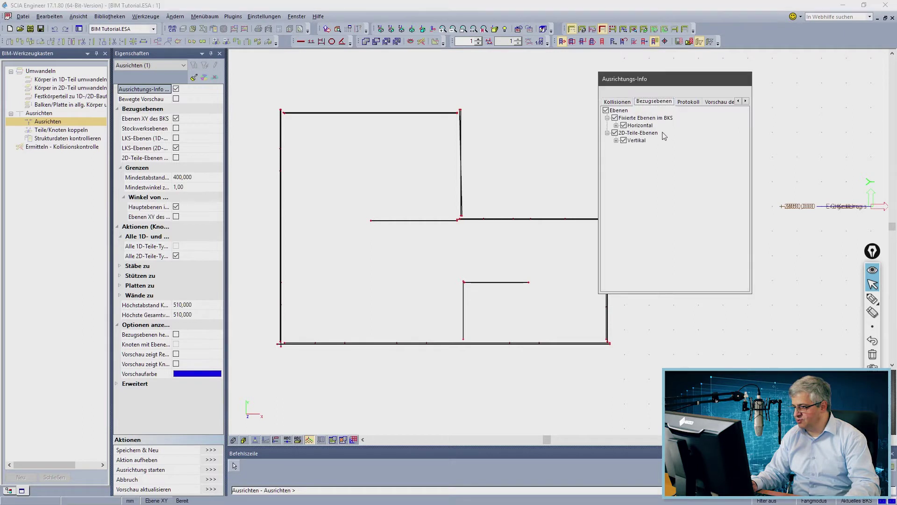
{"action": "left_click", "coordinate": [636, 141]}
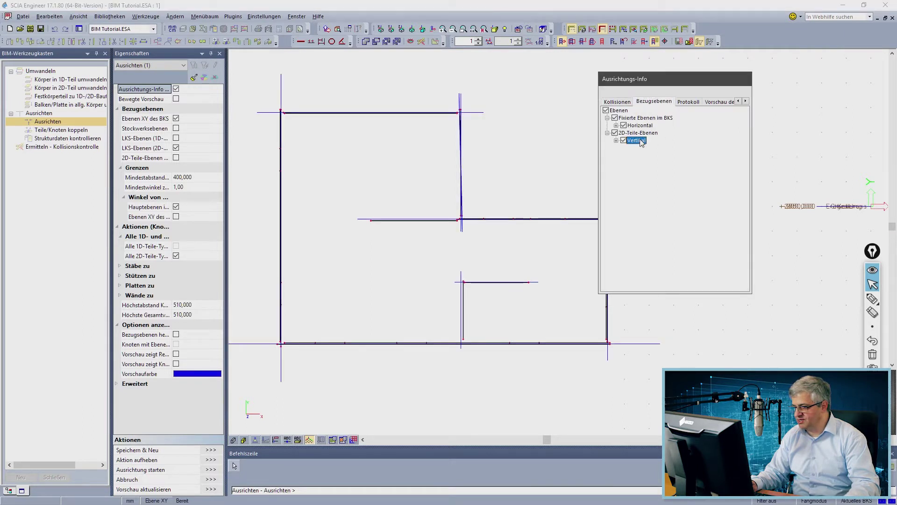
Step: Examine how the vertical reference planes relate to the upper and lower outer walls in plan, elevation and rotated views
{"action": "scroll", "coordinate": [276, 105], "scroll_direction": "up", "scroll_amount": 4}
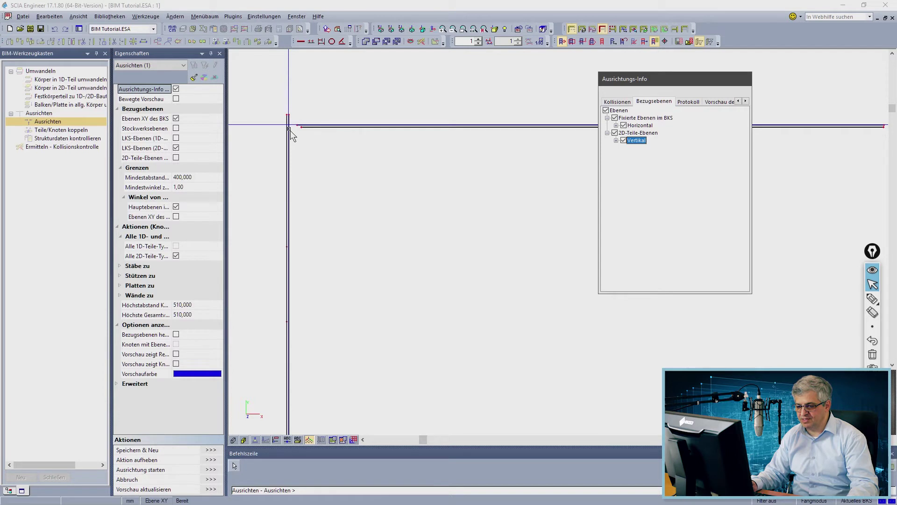
{"action": "scroll", "coordinate": [299, 154], "scroll_direction": "down", "scroll_amount": 4}
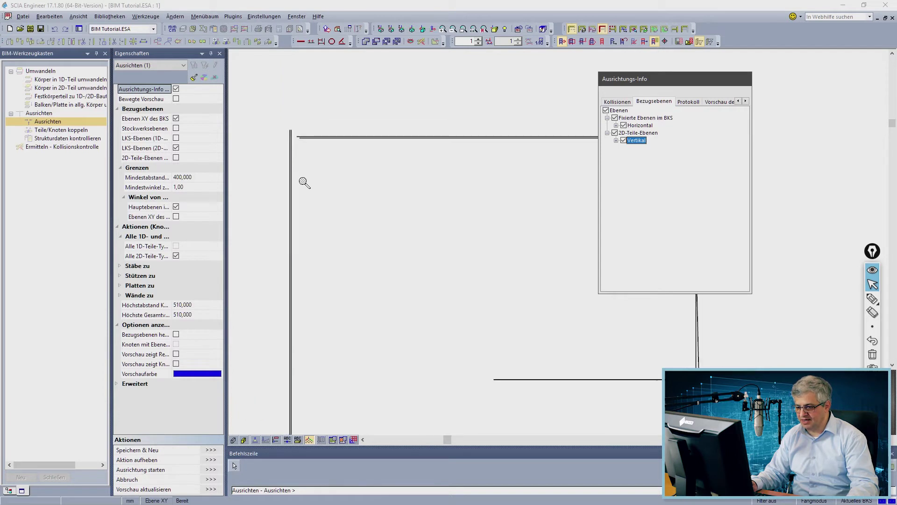
{"action": "left_click", "coordinate": [392, 31]}
{"action": "scroll", "coordinate": [327, 276], "scroll_direction": "up", "scroll_amount": 4}
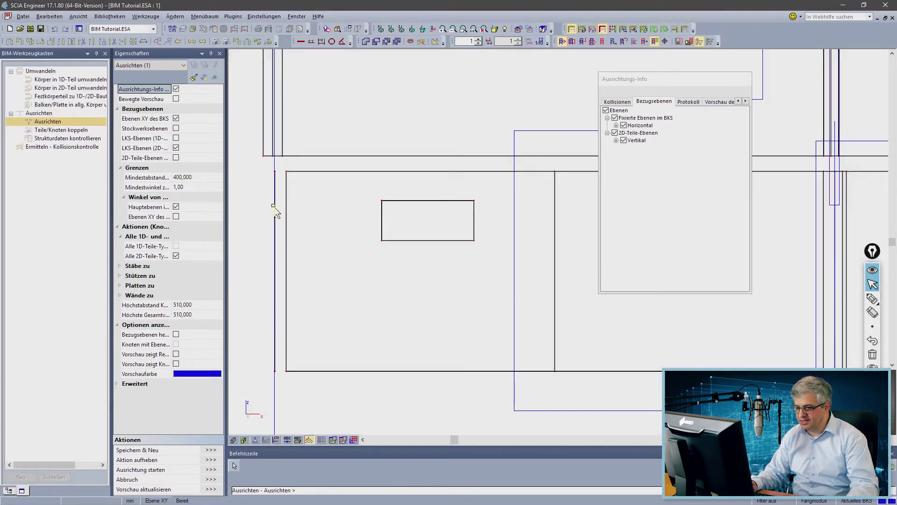
{"action": "right_click_drag", "start_coordinate": [284, 229], "coordinate": [327, 245], "text": "ctrl"}
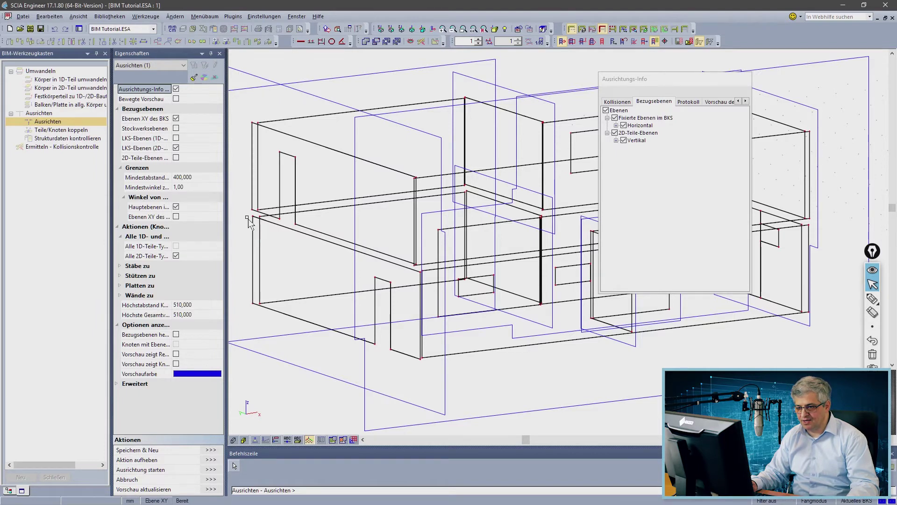
Step: Check the reference plane options and the minimum distance (Mindestabstand) in elevation, and cancel the wall alignment
{"action": "left_click", "coordinate": [391, 30]}
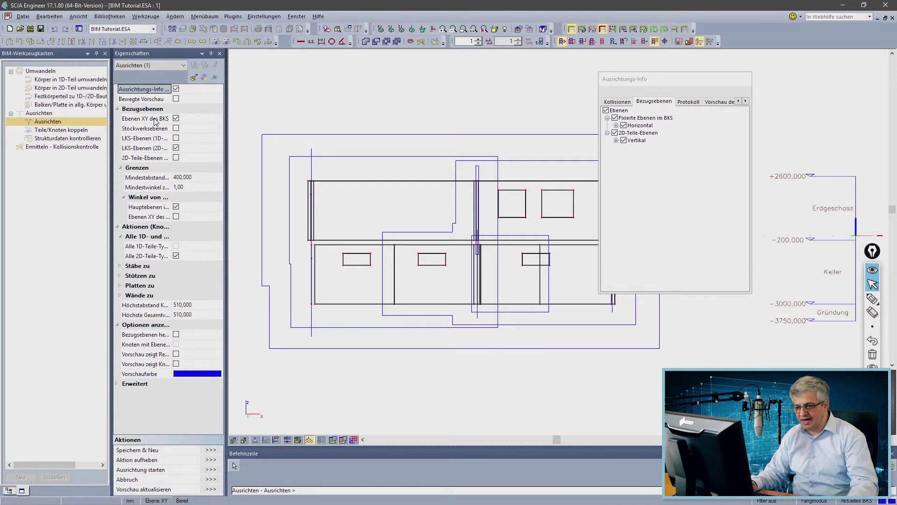
{"action": "left_click", "coordinate": [176, 147]}
{"action": "left_click", "coordinate": [200, 177]}
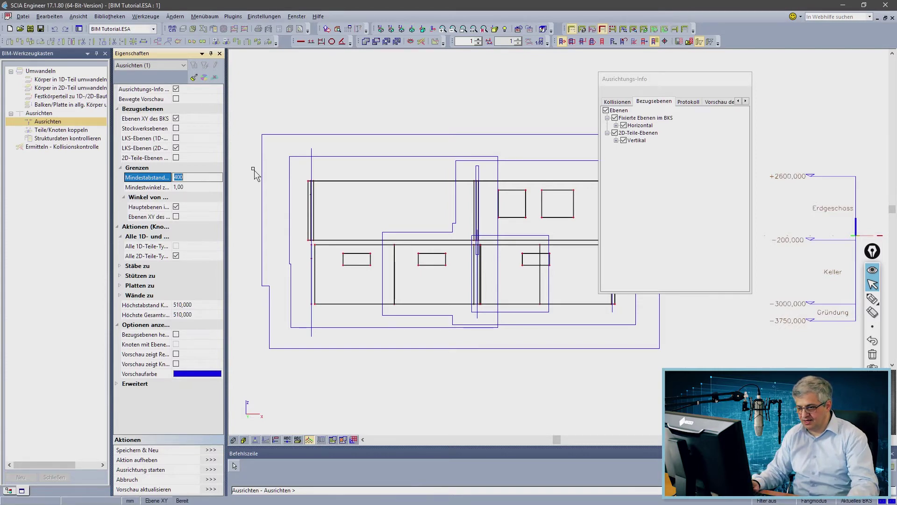
{"action": "key", "text": "Escape"}
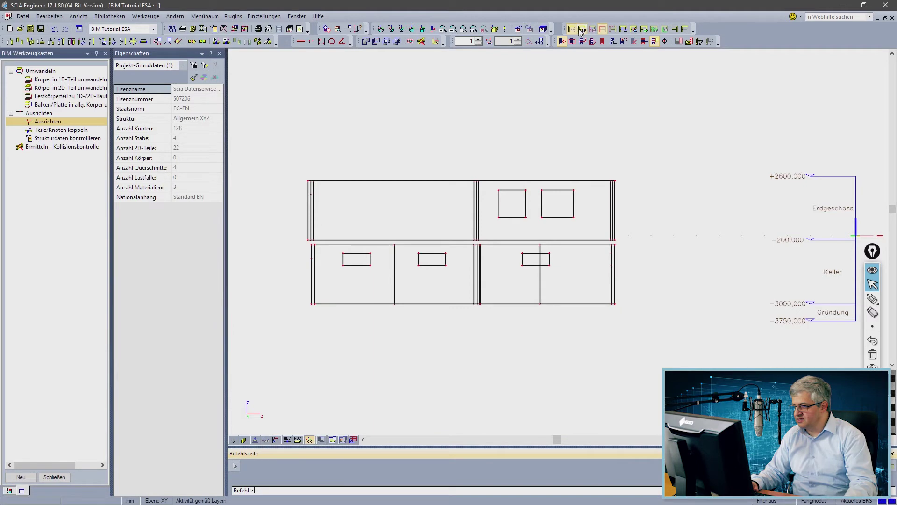
Step: Show all members again, select the two floor slabs between the storeys, isolate them in the view and clear the selection
{"action": "scroll", "coordinate": [462, 251], "scroll_direction": "up", "scroll_amount": 2}
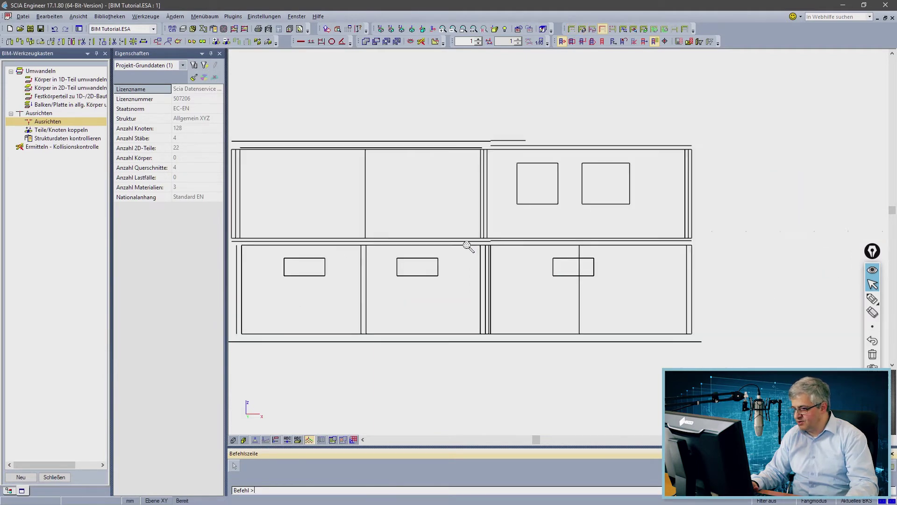
{"action": "left_click", "coordinate": [502, 243]}
{"action": "left_click", "coordinate": [507, 244]}
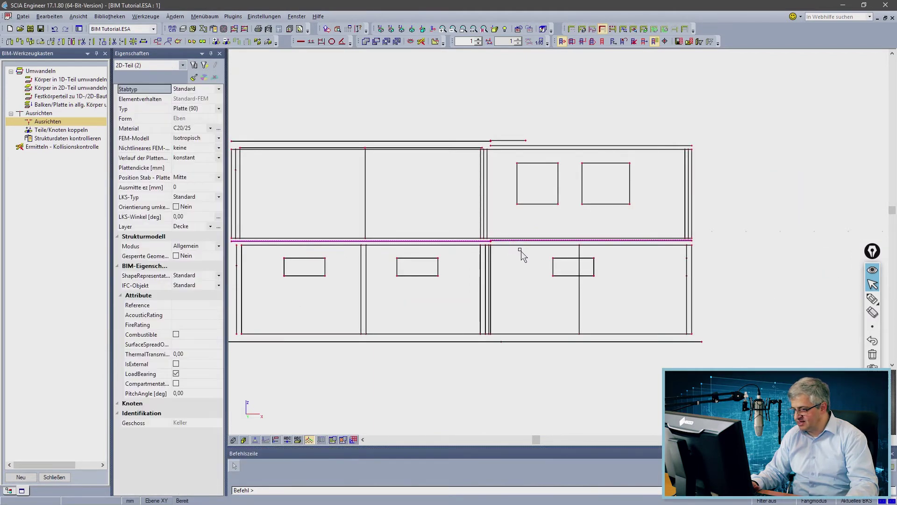
{"action": "scroll", "coordinate": [519, 254], "scroll_direction": "down", "scroll_amount": 3}
{"action": "left_click", "coordinate": [605, 29]}
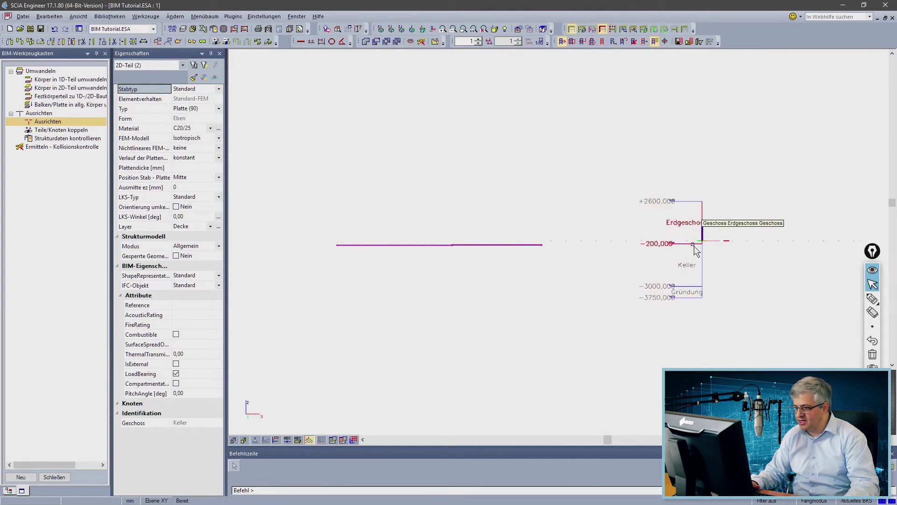
{"action": "key", "text": "Escape"}
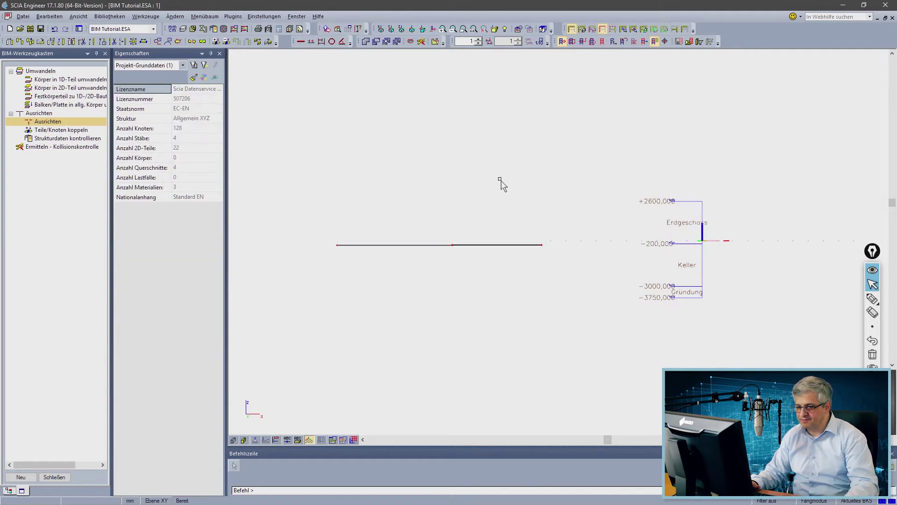
Step: Start the alignment on the two slabs with the live preview (Bewegte Vorschau) on, and compare the previewed action with the storey levels
{"action": "left_click_drag", "start_coordinate": [303, 211], "coordinate": [596, 266]}
{"action": "double_click", "coordinate": [56, 122]}
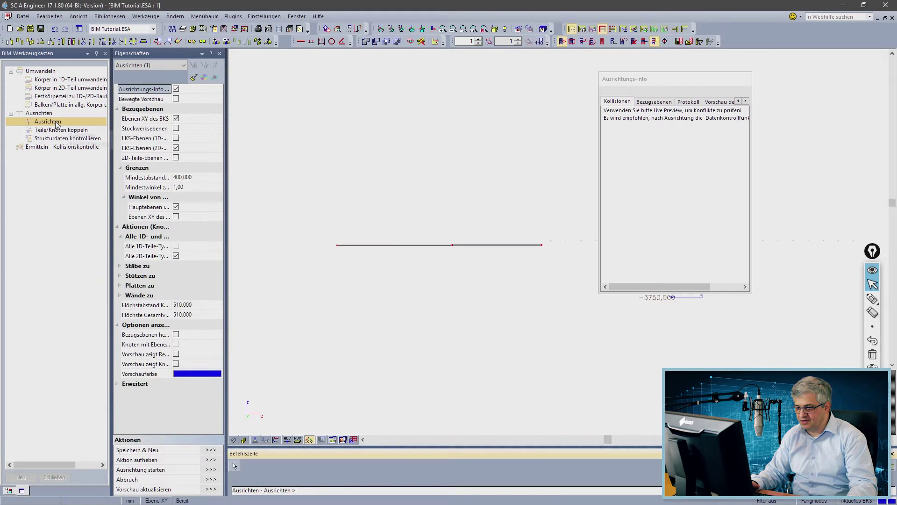
{"action": "left_click", "coordinate": [175, 99]}
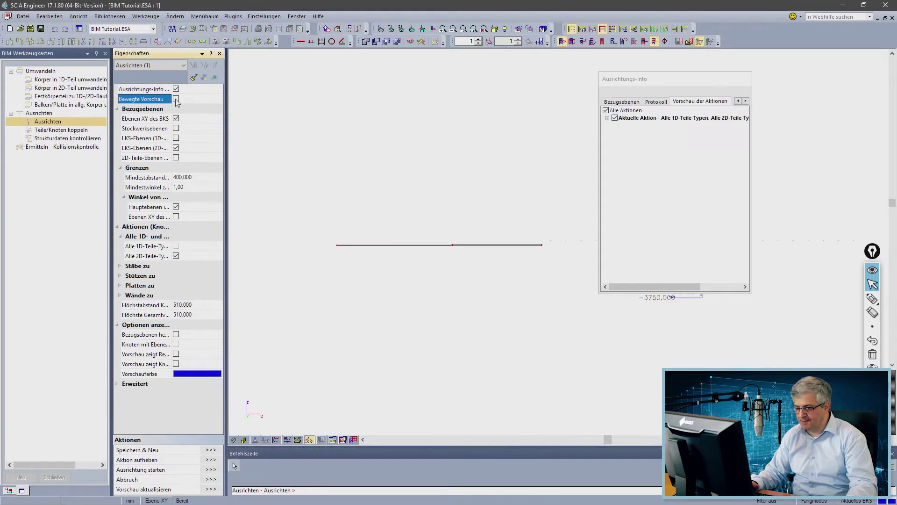
{"action": "left_click", "coordinate": [643, 129]}
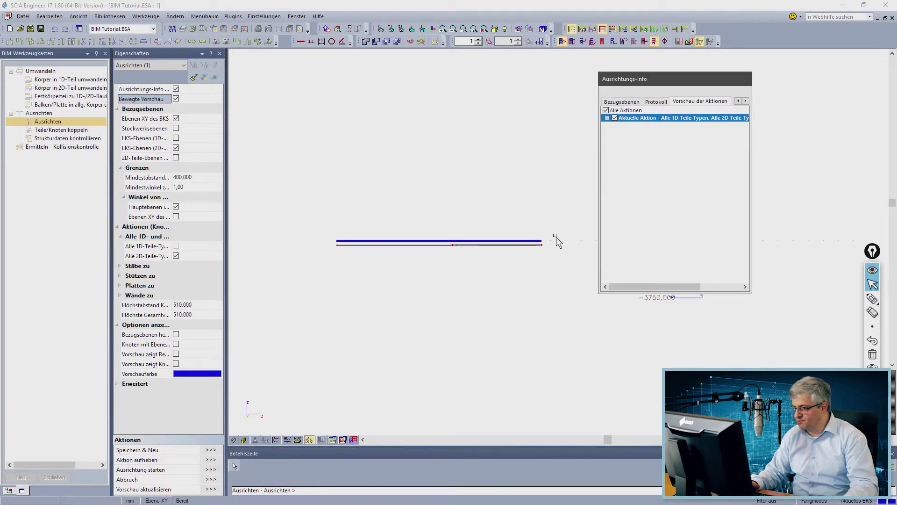
{"action": "scroll", "coordinate": [556, 237], "scroll_direction": "down", "scroll_amount": 3}
{"action": "scroll", "coordinate": [563, 247], "scroll_direction": "up", "scroll_amount": 3}
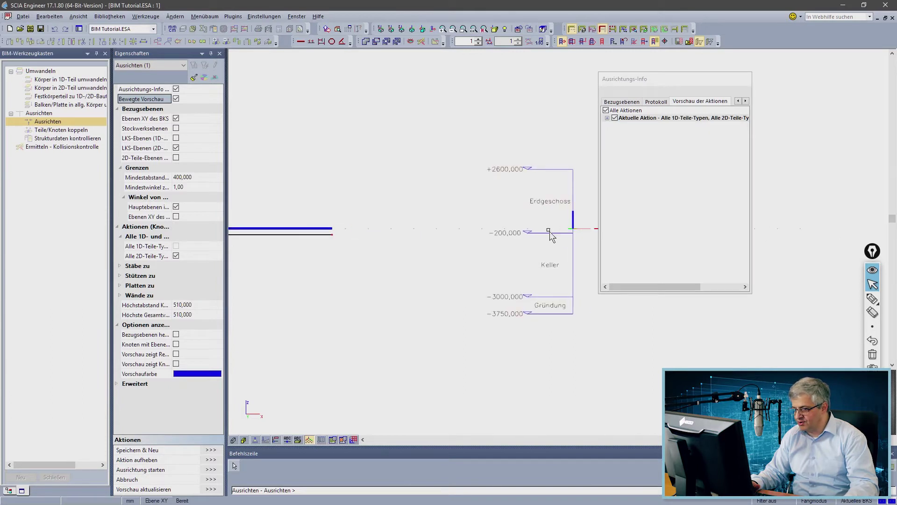
{"action": "scroll", "coordinate": [561, 227], "scroll_direction": "down", "scroll_amount": 3}
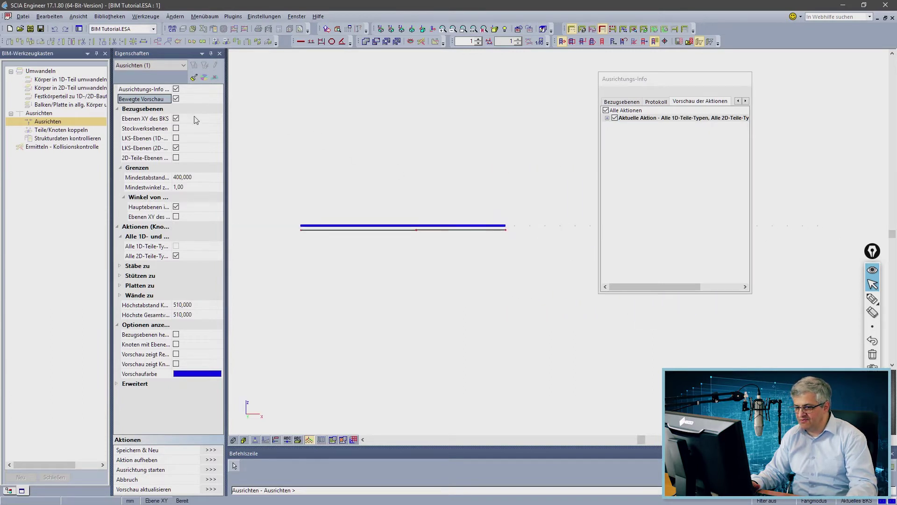
Step: Exclude the UCS XY planes (Ebenen XY des BKS) from the reference planes and check the slab preview where the two slabs meet
{"action": "left_click", "coordinate": [177, 119]}
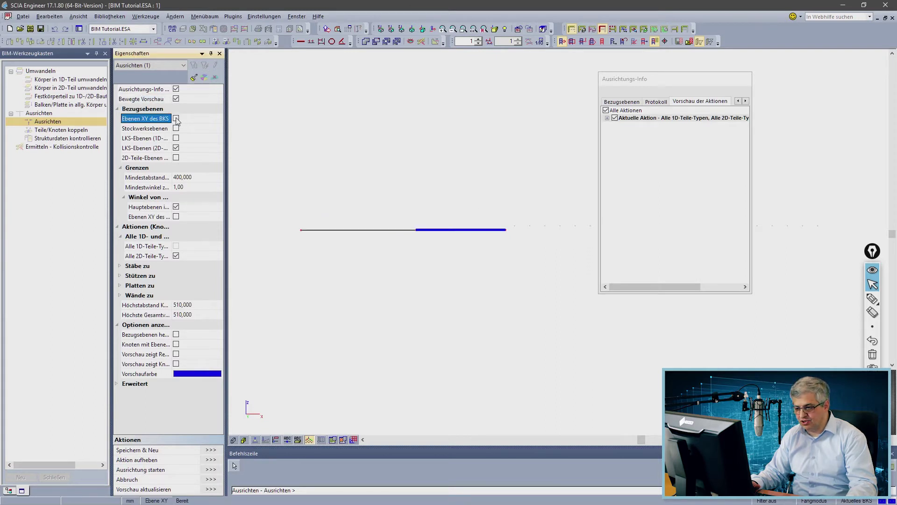
{"action": "scroll", "coordinate": [416, 230], "scroll_direction": "up", "scroll_amount": 3}
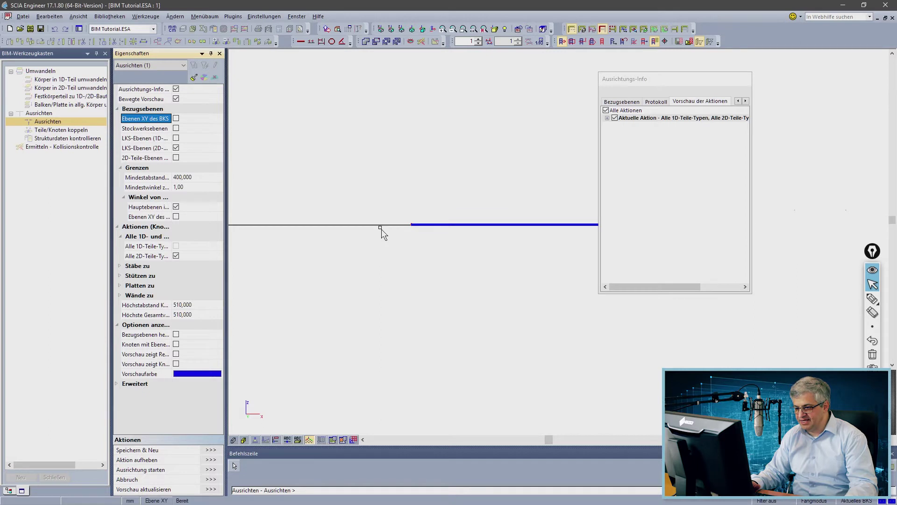
{"action": "scroll", "coordinate": [386, 228], "scroll_direction": "up", "scroll_amount": 1}
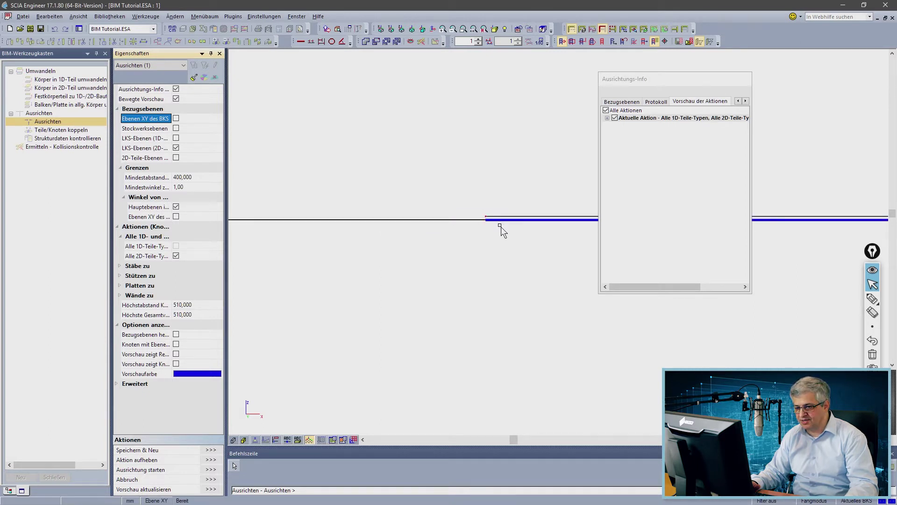
{"action": "scroll", "coordinate": [500, 227], "scroll_direction": "down", "scroll_amount": 4}
{"action": "middle_click_drag", "start_coordinate": [498, 240], "coordinate": [439, 236]}
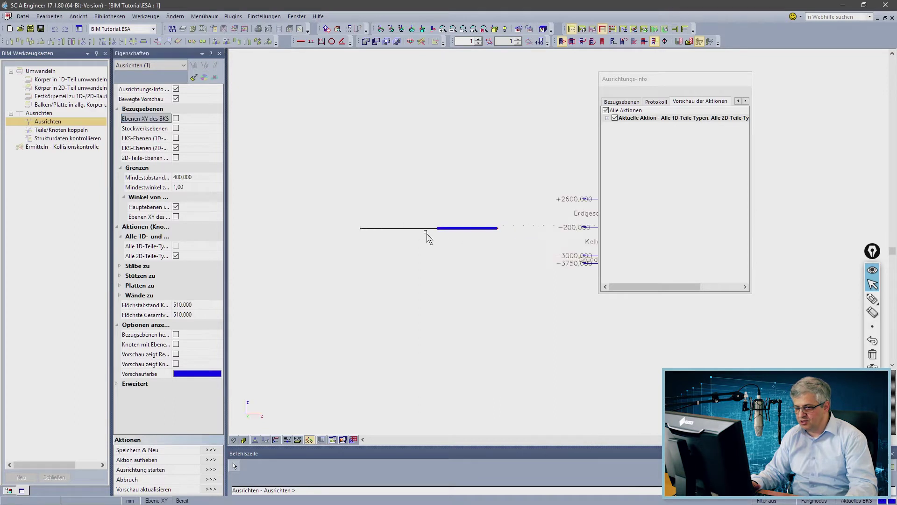
Step: Enable the storey planes (Stockwerksebenen) as reference planes and disable the LCS planes of 2D members (LKS-Ebenen 2D)
{"action": "left_click", "coordinate": [176, 130]}
{"action": "scroll", "coordinate": [452, 242], "scroll_direction": "up", "scroll_amount": 4}
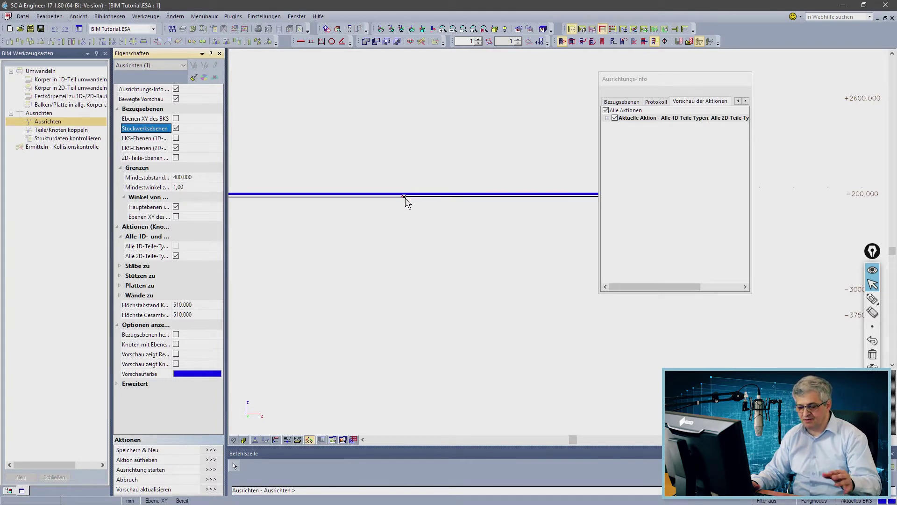
{"action": "left_click", "coordinate": [176, 148]}
{"action": "left_click", "coordinate": [175, 148]}
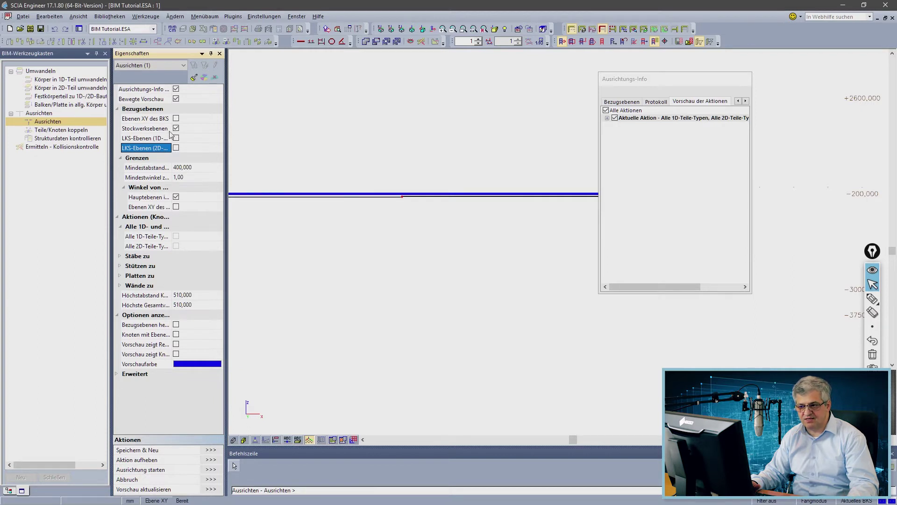
Step: Re-enable the LCS planes of 2D members (LKS-Ebenen 2D), show all members again, leave the slab alignment and clear the selection
{"action": "left_click", "coordinate": [175, 148]}
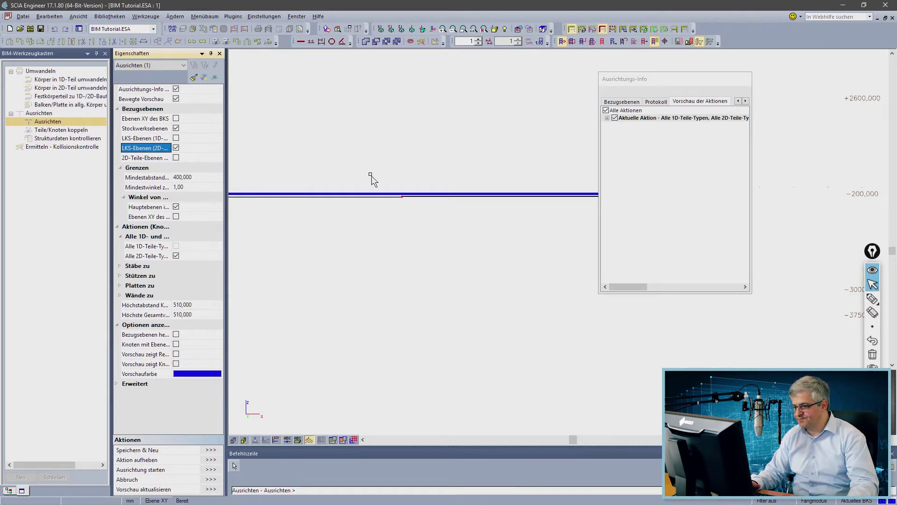
{"action": "scroll", "coordinate": [367, 180], "scroll_direction": "down", "scroll_amount": 2}
{"action": "middle_click_drag", "start_coordinate": [370, 174], "coordinate": [441, 198]}
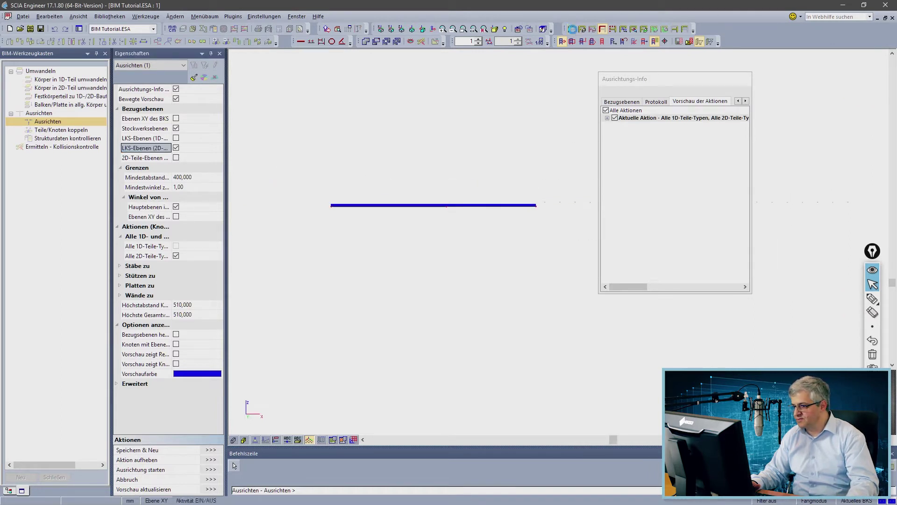
{"action": "left_click", "coordinate": [574, 31]}
{"action": "key", "text": "Escape"}
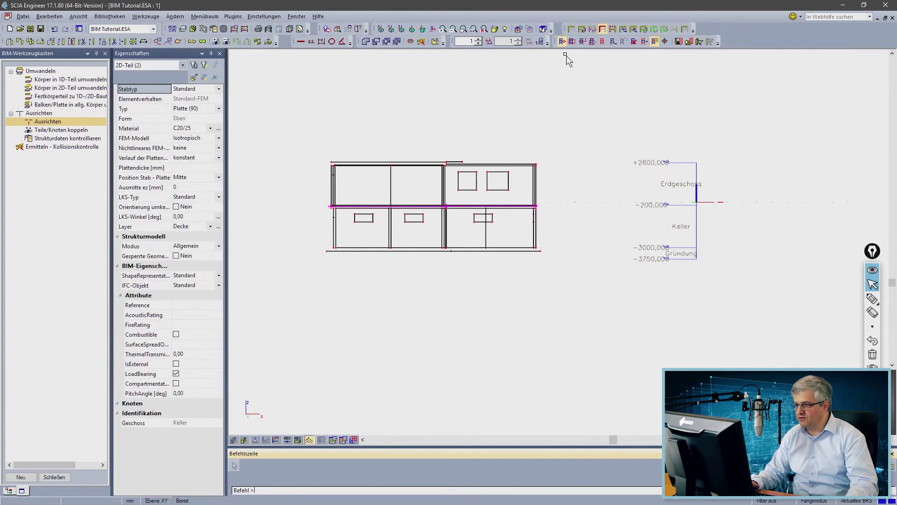
{"action": "key", "text": "Escape"}
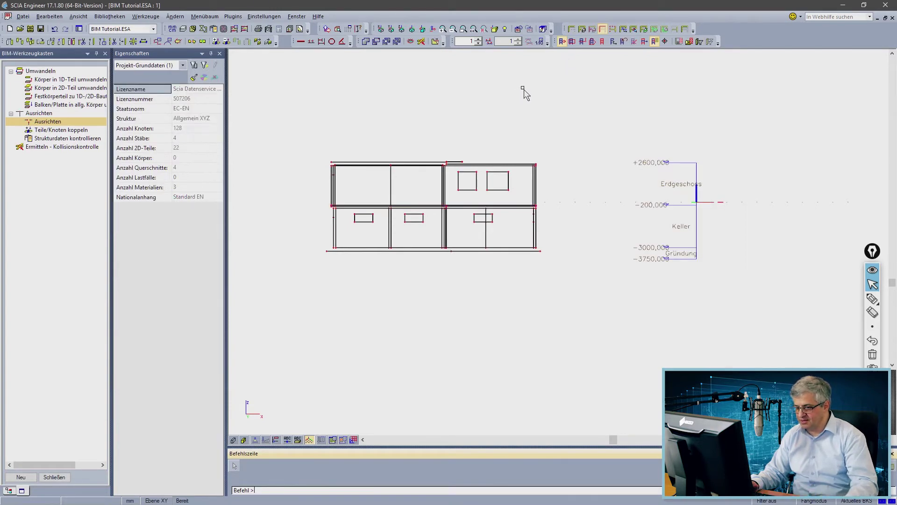
Step: Select a basement wall, extend the selection to all members of type Wand (80), isolate the walls and clear the selection
{"action": "left_click", "coordinate": [335, 236]}
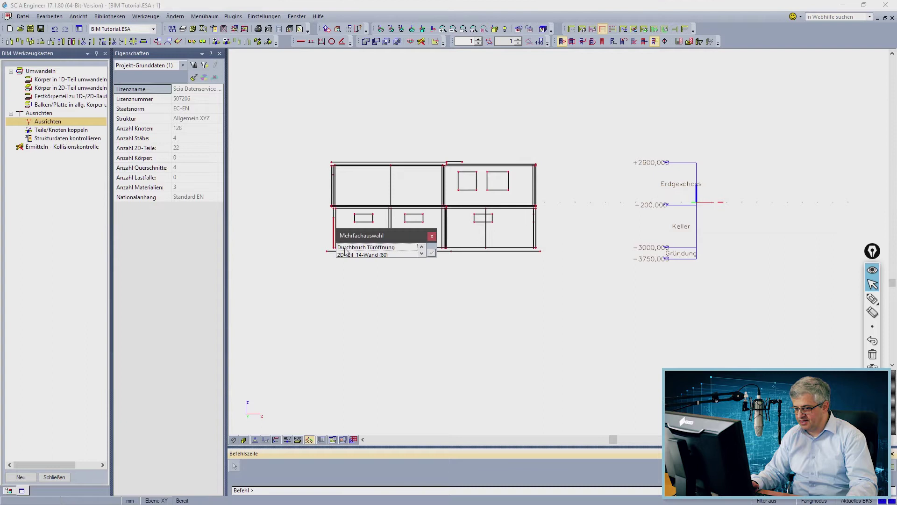
{"action": "left_click", "coordinate": [346, 255]}
{"action": "left_click", "coordinate": [347, 255]}
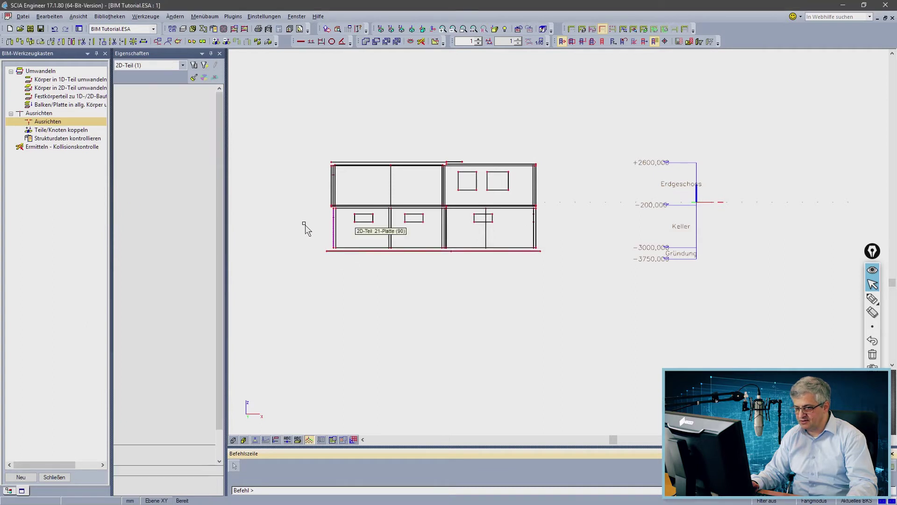
{"action": "left_click", "coordinate": [143, 121]}
{"action": "key", "text": "ctrl+a"}
{"action": "key", "text": "Escape"}
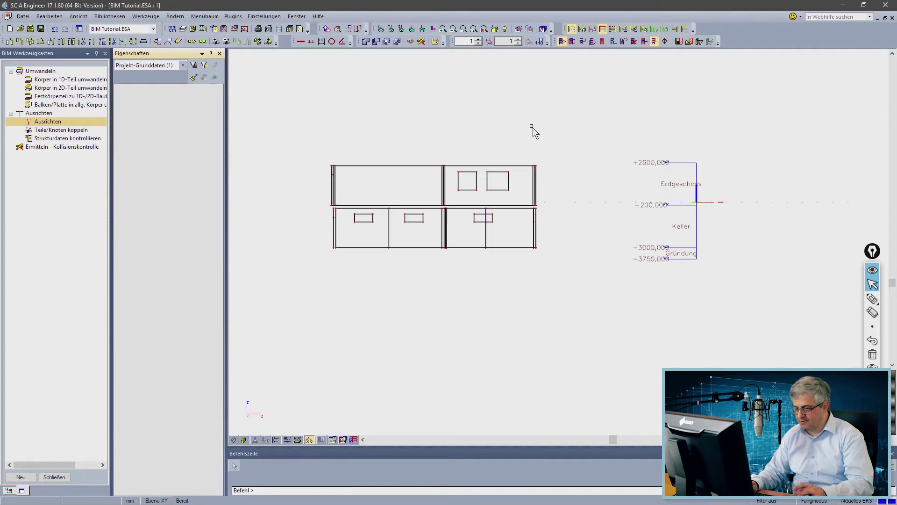
Step: Show the isolated walls in plan and select all walls running in the Y direction, including the short interior wall
{"action": "left_click", "coordinate": [402, 30]}
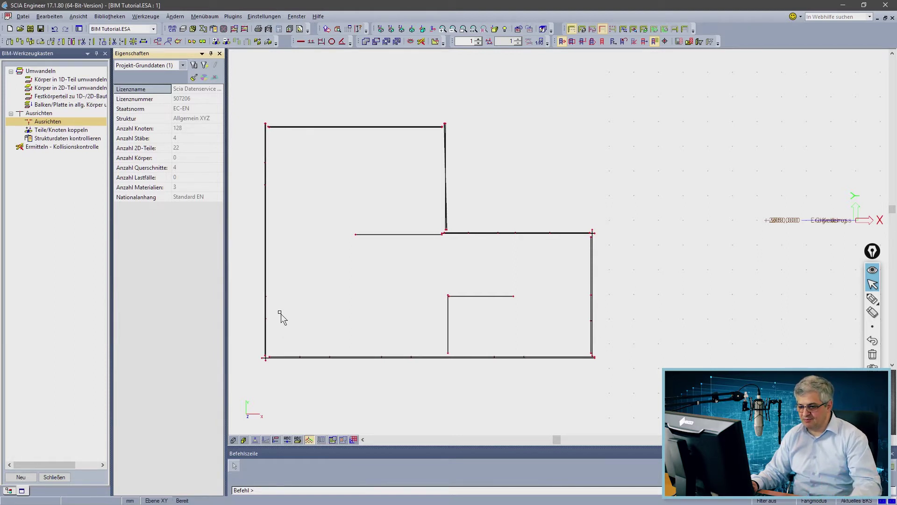
{"action": "left_click", "coordinate": [263, 181]}
{"action": "left_click", "coordinate": [439, 173]}
{"action": "left_click", "coordinate": [584, 255]}
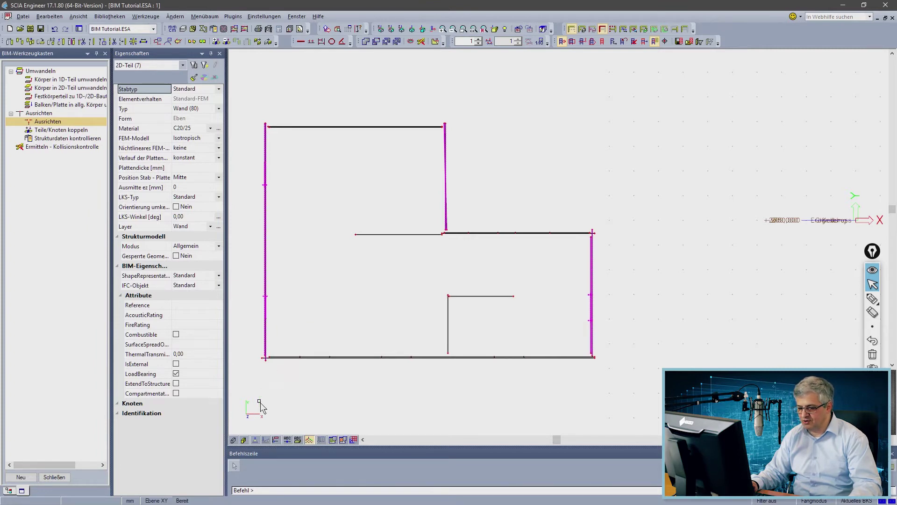
{"action": "left_click", "coordinate": [447, 338]}
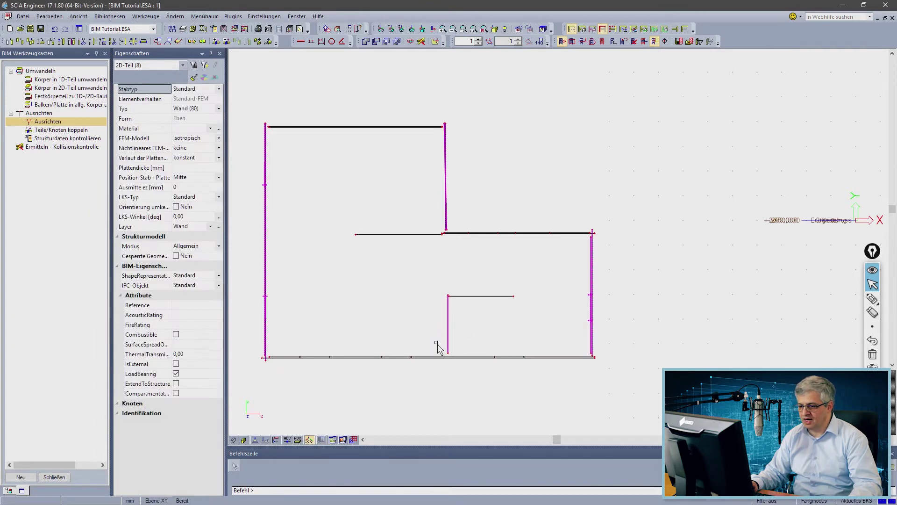
Step: Start the alignment on the selected walls with the live preview (Bewegte Vorschau) on and check the preview at the wall corners
{"action": "double_click", "coordinate": [47, 122]}
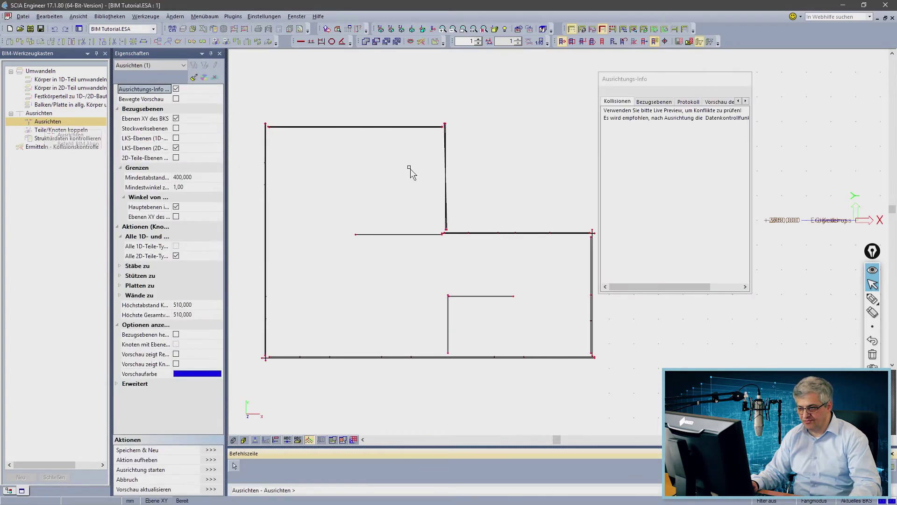
{"action": "left_click", "coordinate": [176, 99]}
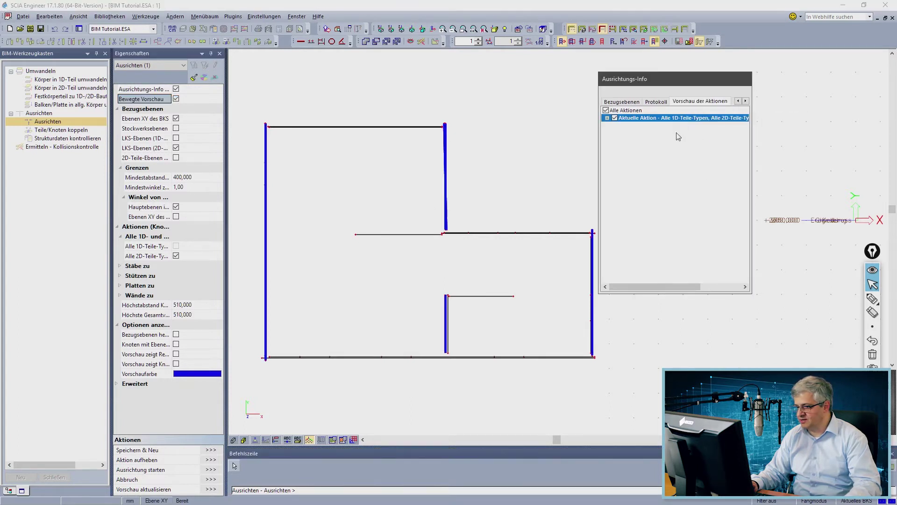
{"action": "scroll", "coordinate": [397, 170], "scroll_direction": "up", "scroll_amount": 3}
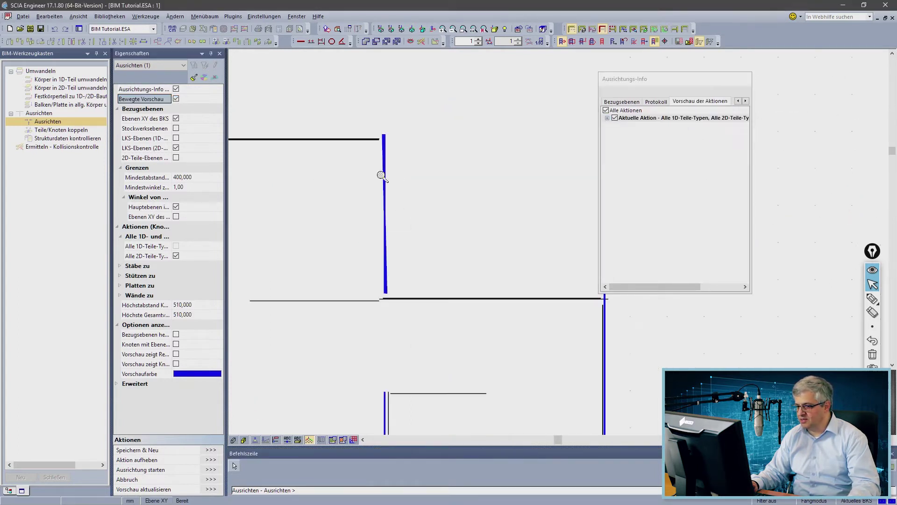
{"action": "scroll", "coordinate": [525, 172], "scroll_direction": "up", "scroll_amount": 1}
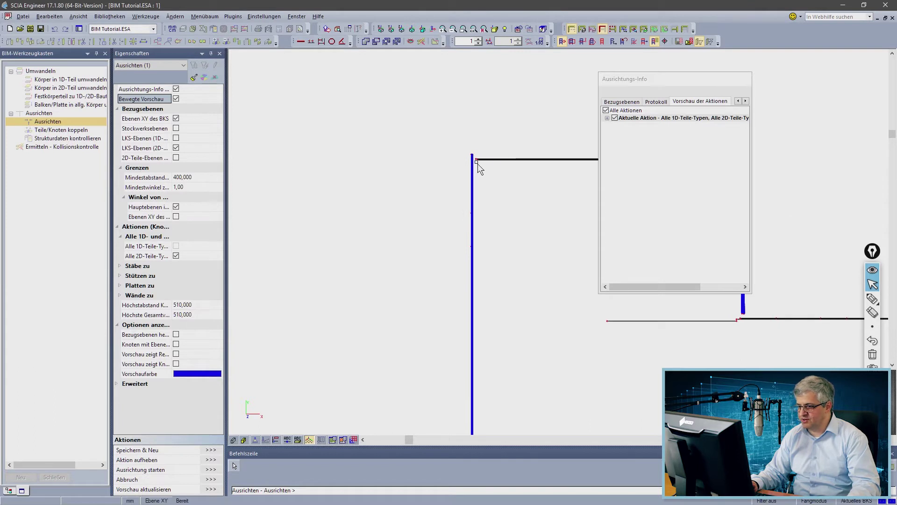
{"action": "scroll", "coordinate": [477, 166], "scroll_direction": "up", "scroll_amount": 1}
{"action": "scroll", "coordinate": [494, 195], "scroll_direction": "down", "scroll_amount": 3}
{"action": "middle_click_drag", "start_coordinate": [539, 254], "coordinate": [361, 234]}
Step: Check the offset between the aligned walls and set the minimum distance limit (Mindestabstand) to 200 mm
{"action": "left_click", "coordinate": [191, 177]}
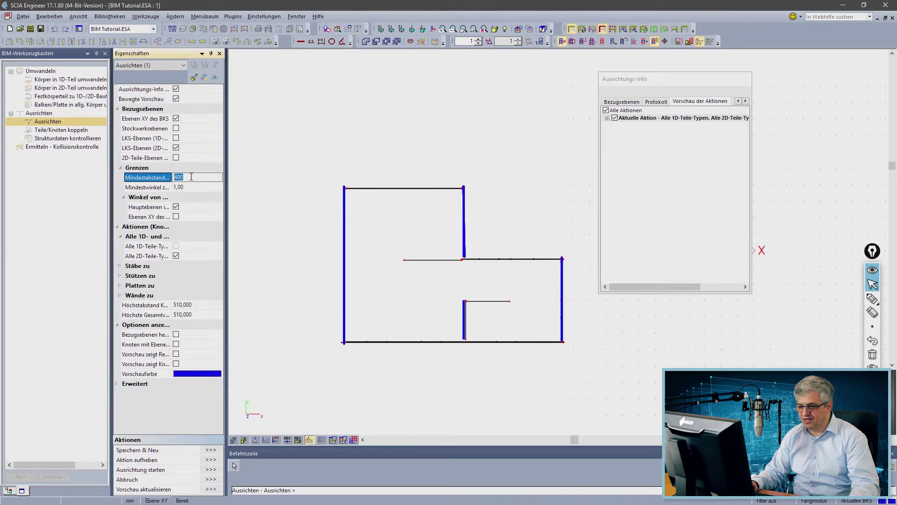
{"action": "scroll", "coordinate": [348, 199], "scroll_direction": "up", "scroll_amount": 2}
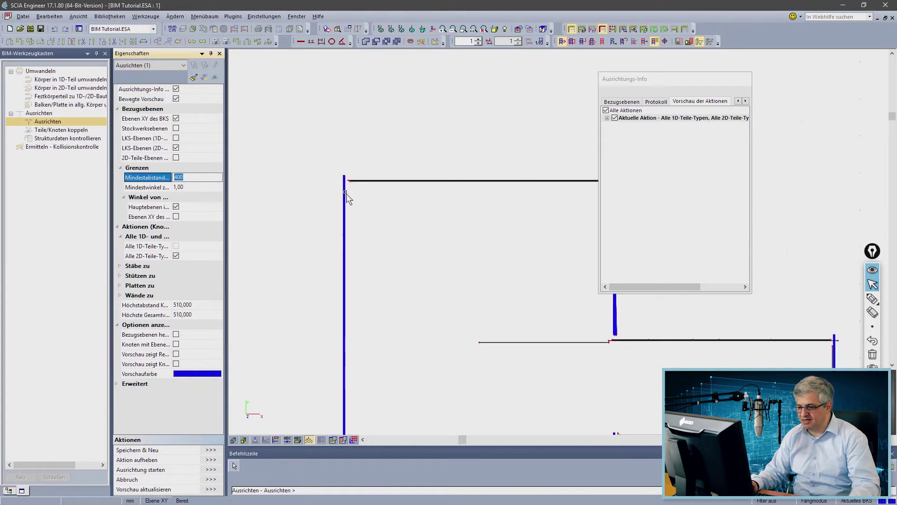
{"action": "scroll", "coordinate": [347, 191], "scroll_direction": "up", "scroll_amount": 2}
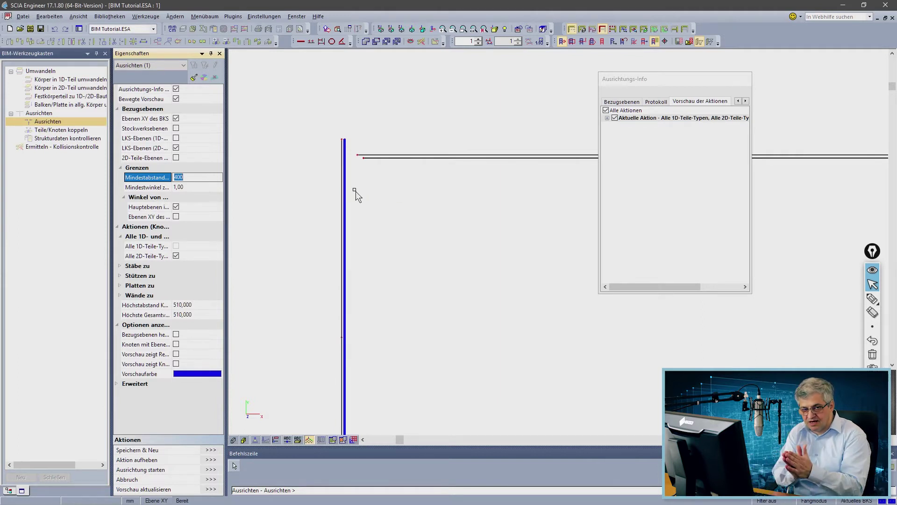
{"action": "key", "text": "Return"}
{"action": "middle_click_drag", "start_coordinate": [359, 192], "coordinate": [352, 220]}
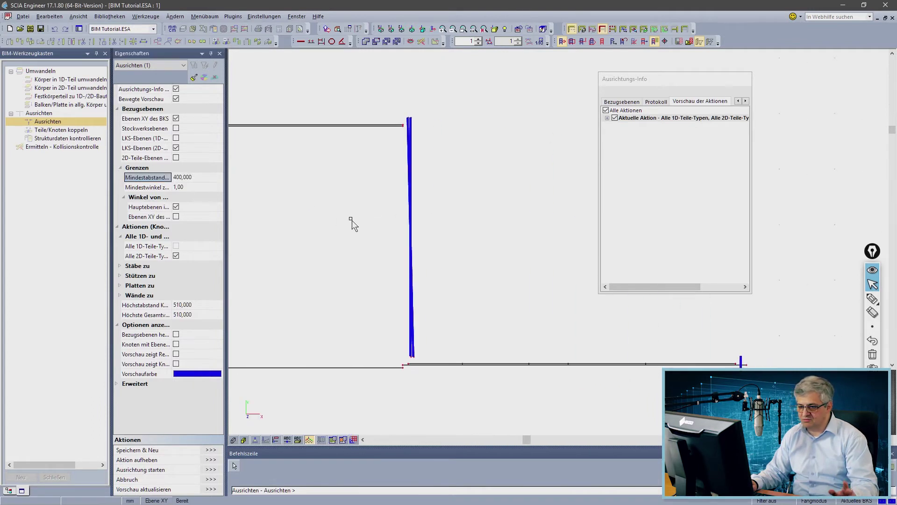
{"action": "left_click", "coordinate": [195, 178]}
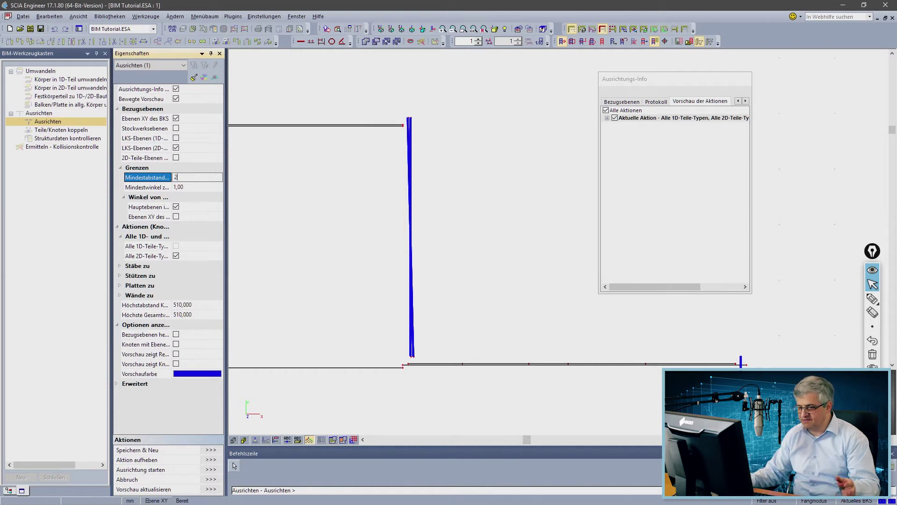
{"action": "key", "text": "Return"}
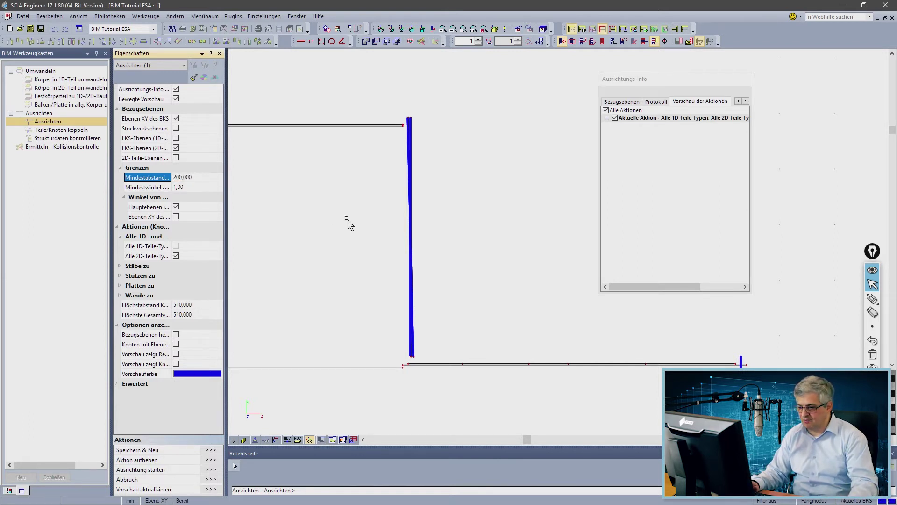
Step: Set the minimum angle limit (Mindestwinkel) to 2.00 and check the preview at the slightly slanted wall
{"action": "scroll", "coordinate": [348, 219], "scroll_direction": "down", "scroll_amount": 2}
{"action": "middle_click_drag", "start_coordinate": [356, 212], "coordinate": [357, 191]}
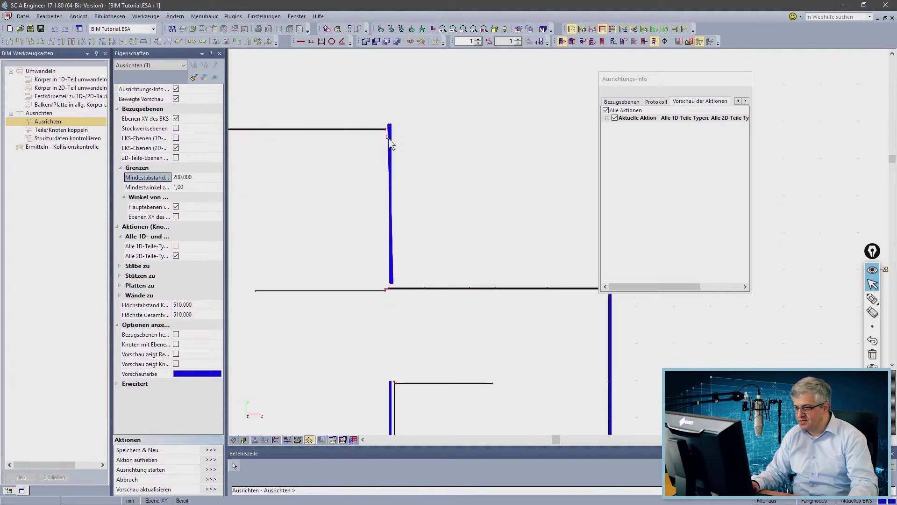
{"action": "scroll", "coordinate": [390, 140], "scroll_direction": "up", "scroll_amount": 2}
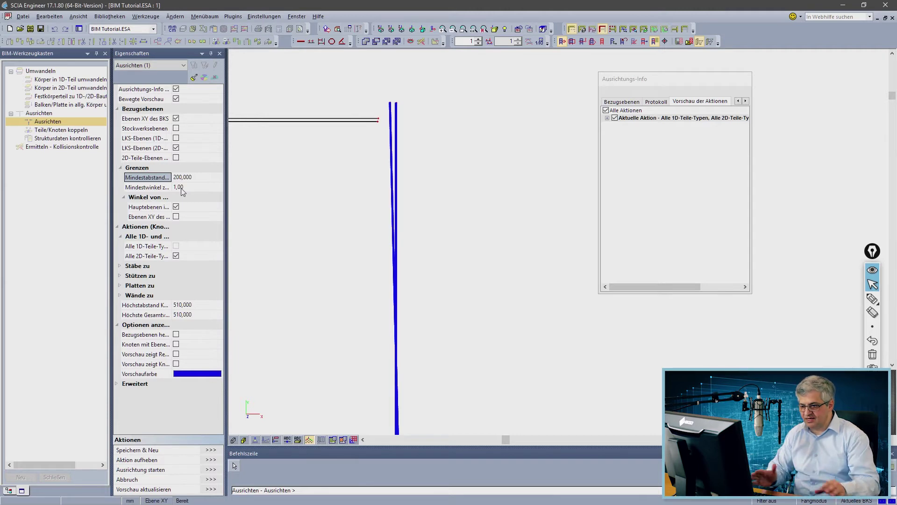
{"action": "left_click", "coordinate": [182, 187]}
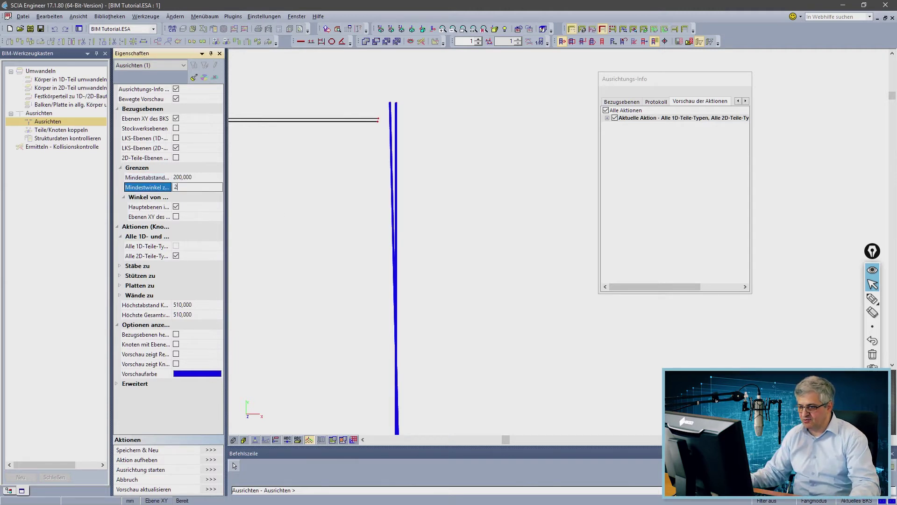
{"action": "type", "text": "2"}
{"action": "key", "text": "Return"}
{"action": "scroll", "coordinate": [309, 215], "scroll_direction": "down", "scroll_amount": 3}
{"action": "scroll", "coordinate": [369, 241], "scroll_direction": "up", "scroll_amount": 8}
{"action": "scroll", "coordinate": [384, 251], "scroll_direction": "down", "scroll_amount": 2}
{"action": "scroll", "coordinate": [391, 270], "scroll_direction": "up", "scroll_amount": 4}
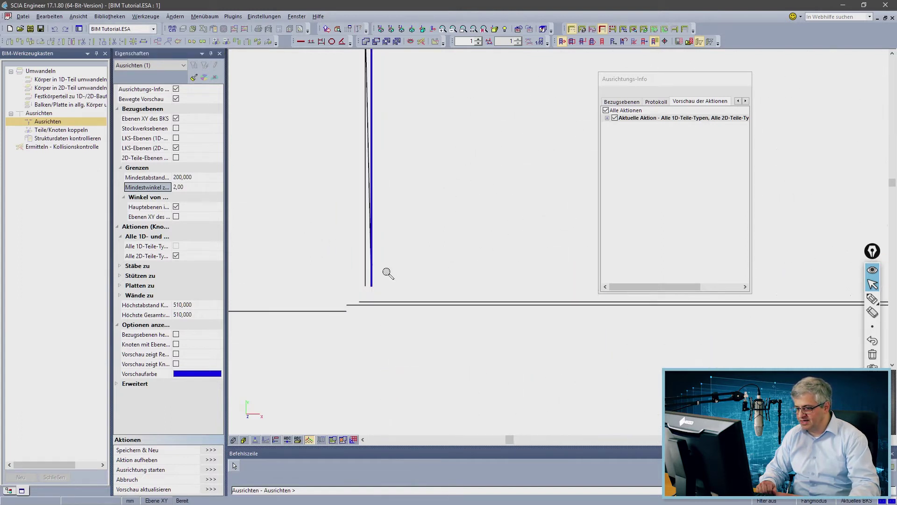
{"action": "scroll", "coordinate": [377, 351], "scroll_direction": "down", "scroll_amount": 5}
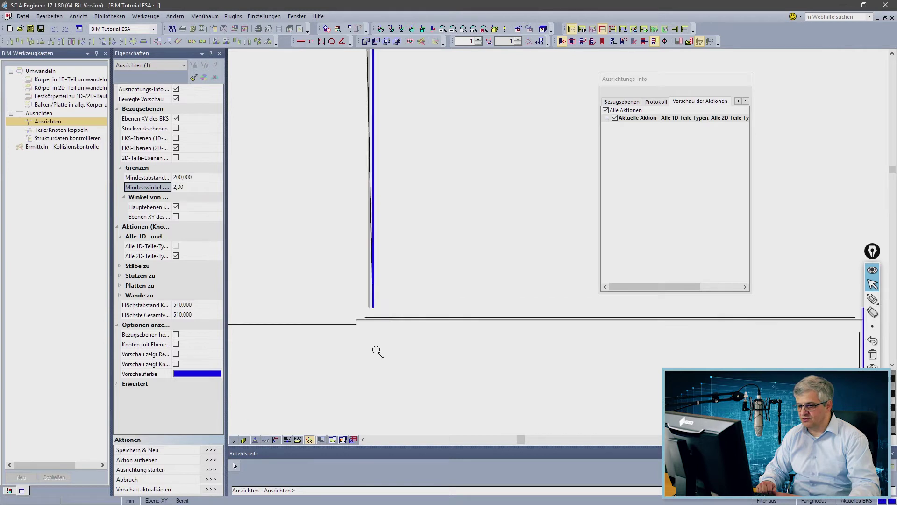
{"action": "middle_click_drag", "start_coordinate": [410, 271], "coordinate": [496, 254]}
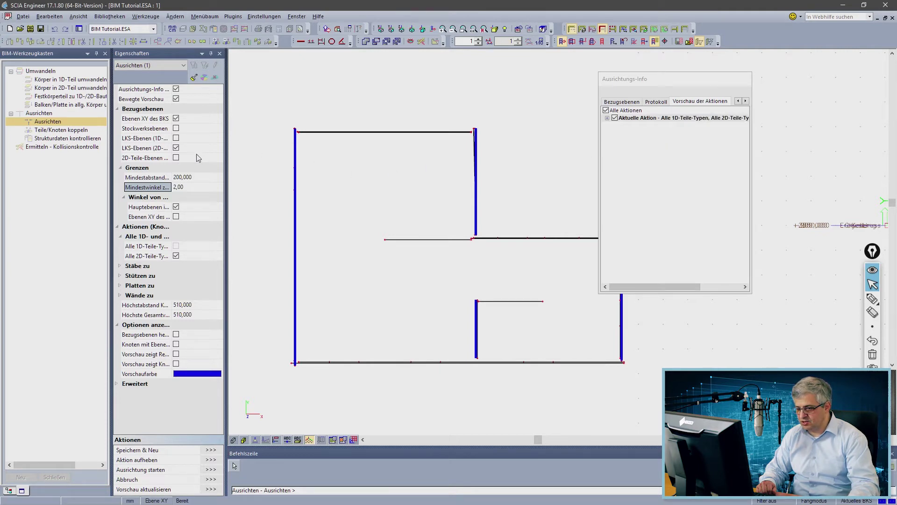
Step: Exclude the UCS XY planes (Ebenen XY des BKS) and display the vertical 2D member reference planes in a 3D view
{"action": "right_click_drag", "start_coordinate": [428, 277], "coordinate": [399, 264], "text": "ctrl"}
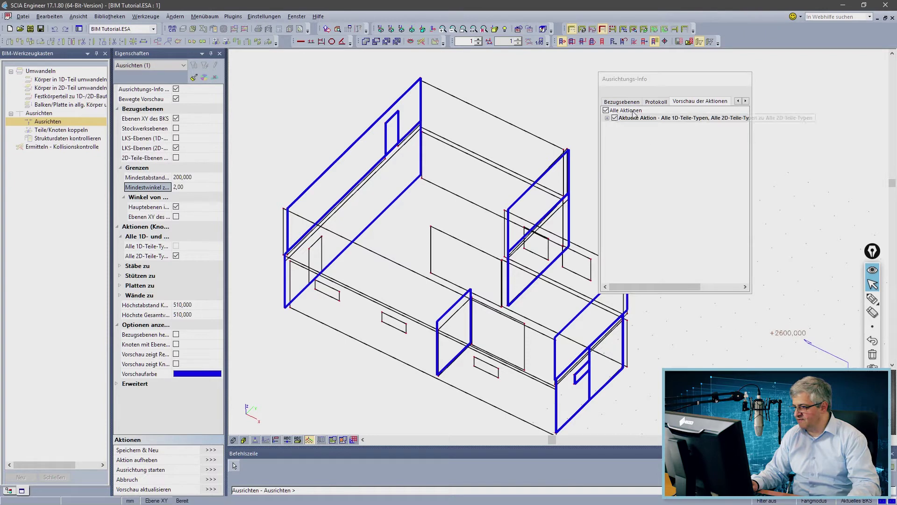
{"action": "left_click", "coordinate": [622, 101]}
{"action": "left_click", "coordinate": [638, 141]}
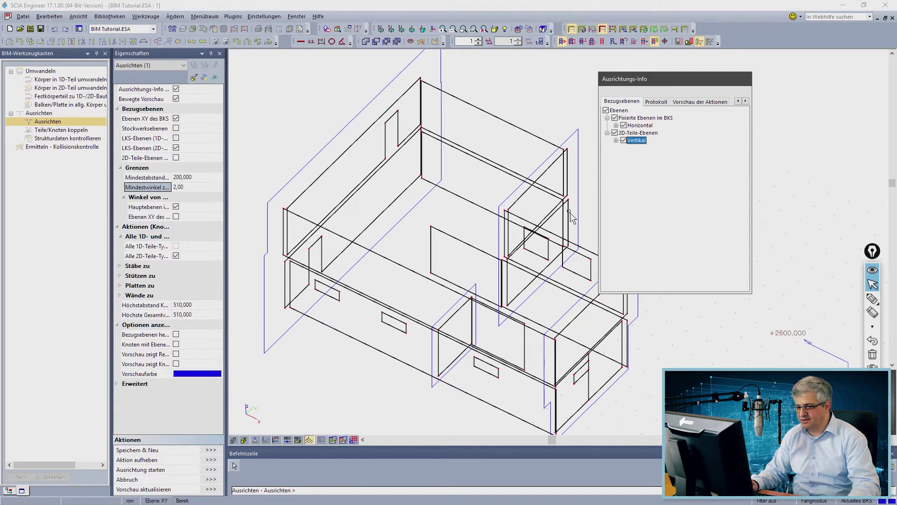
{"action": "left_click", "coordinate": [176, 119]}
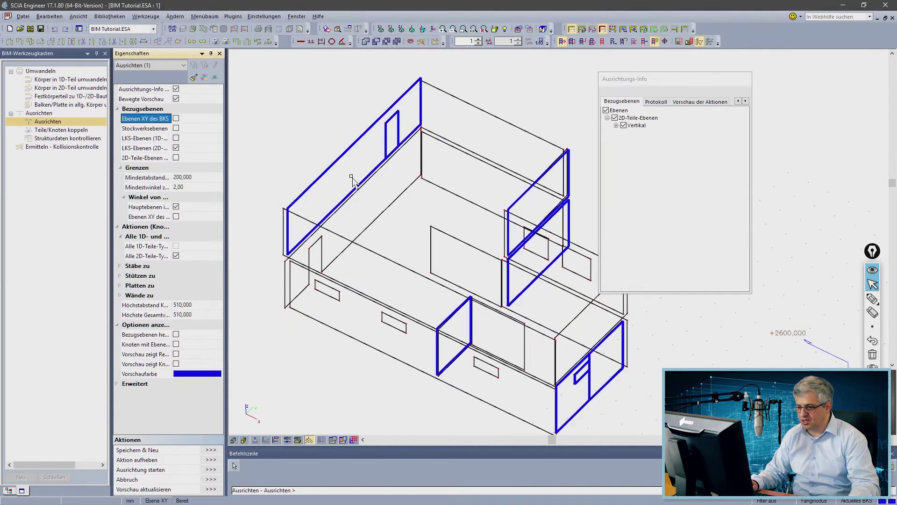
{"action": "left_click", "coordinate": [689, 102]}
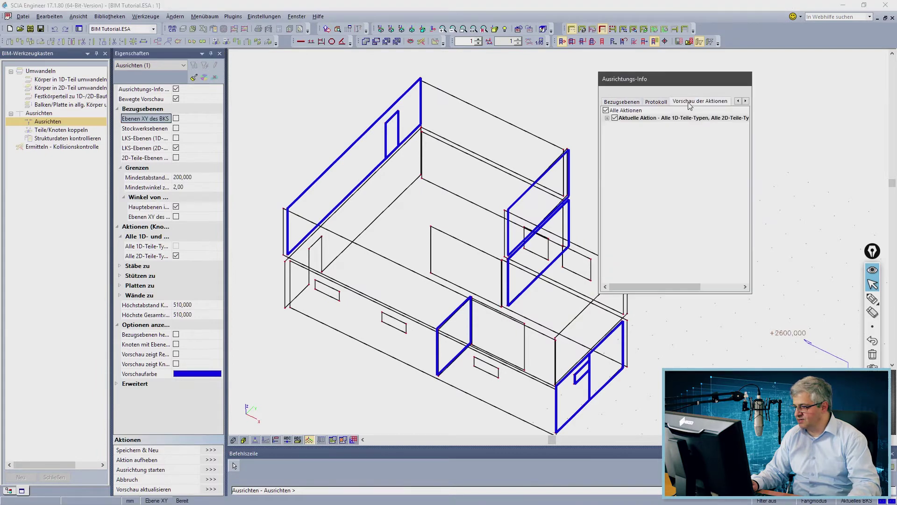
{"action": "left_click", "coordinate": [622, 102]}
{"action": "left_click", "coordinate": [636, 125]}
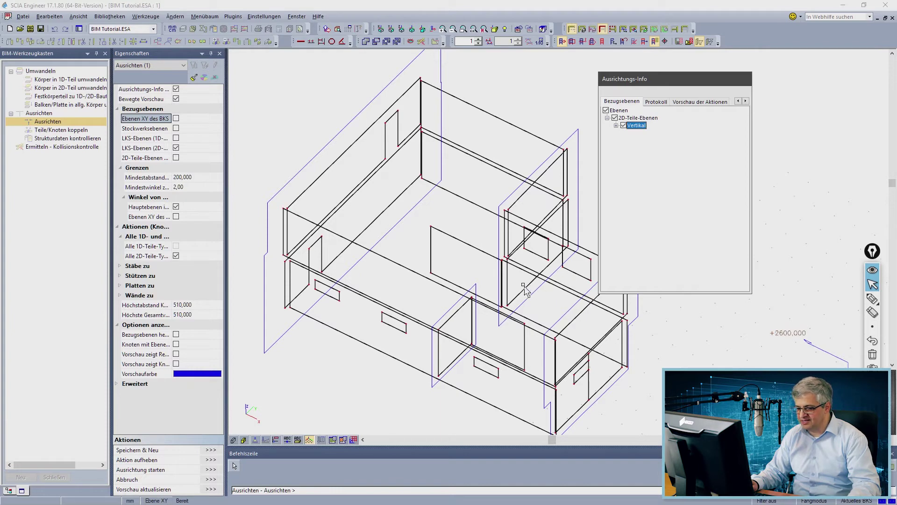
Step: In the advanced alignment options (Erweitert), try 0 for the reference planes' display extension and restore it to 15
{"action": "left_click", "coordinate": [118, 385]}
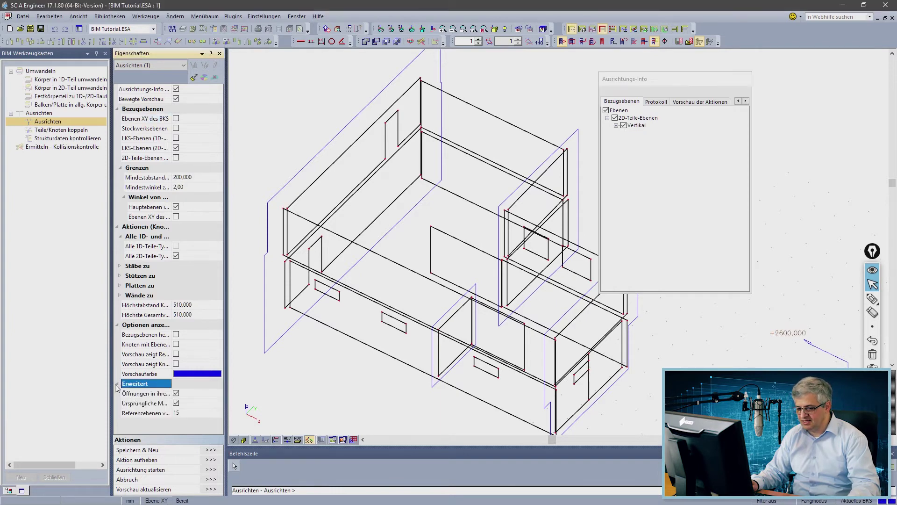
{"action": "left_click", "coordinate": [180, 414]}
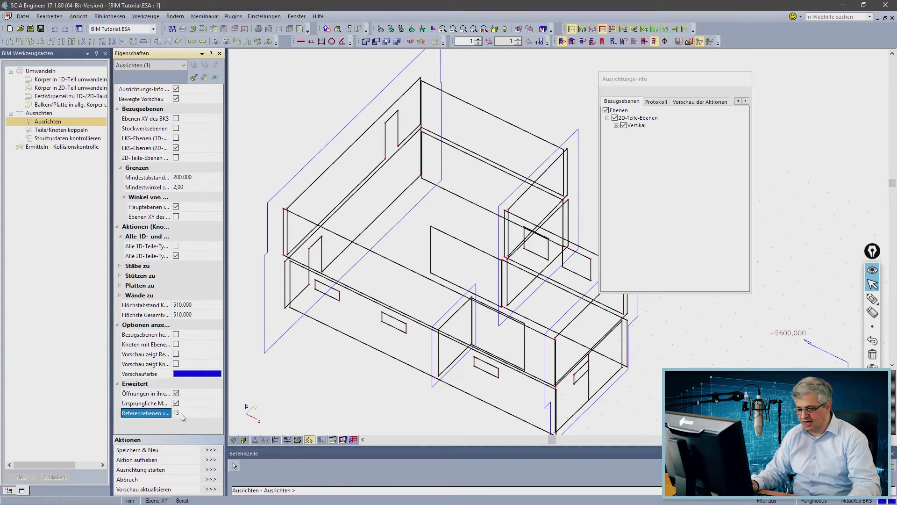
{"action": "type", "text": "0"}
{"action": "key", "text": "Return"}
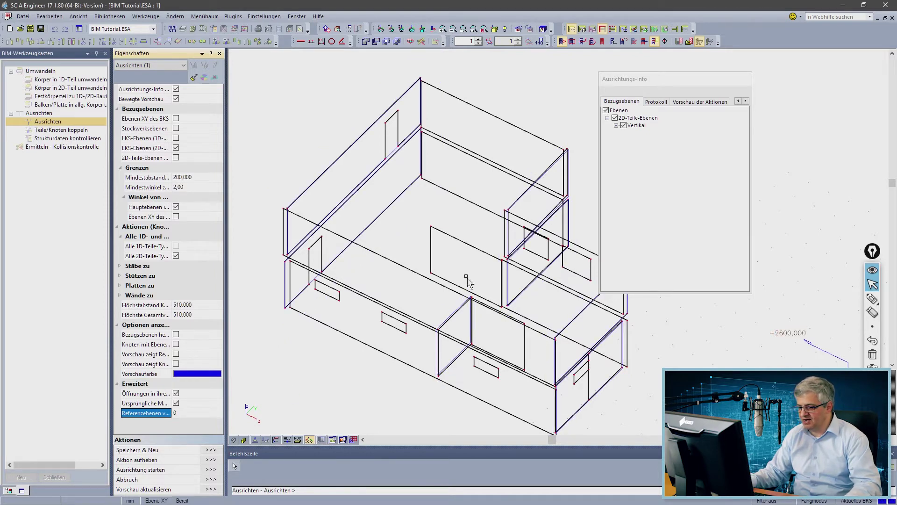
{"action": "left_click", "coordinate": [185, 413]}
{"action": "key", "text": "Return"}
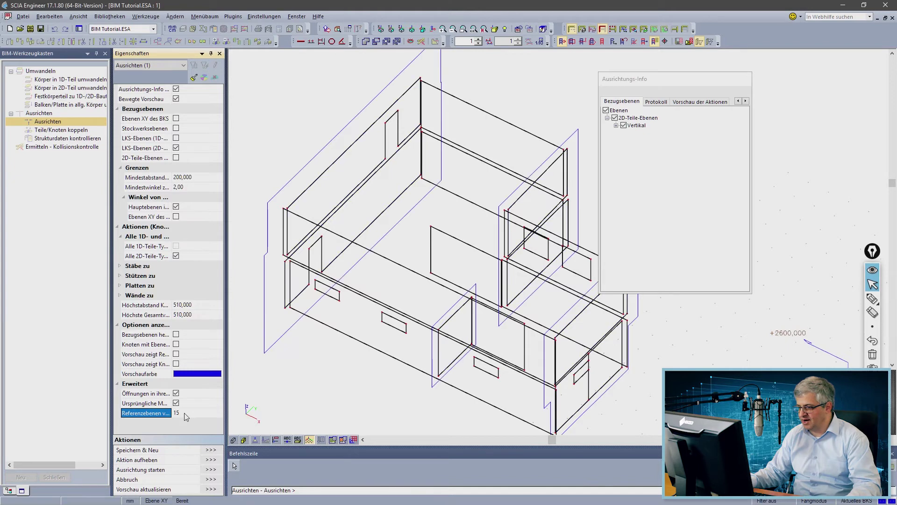
Step: Try 20 for the reference planes' display extension and return the value to 15
{"action": "left_click", "coordinate": [185, 413]}
{"action": "type", "text": "20"}
{"action": "key", "text": "Return"}
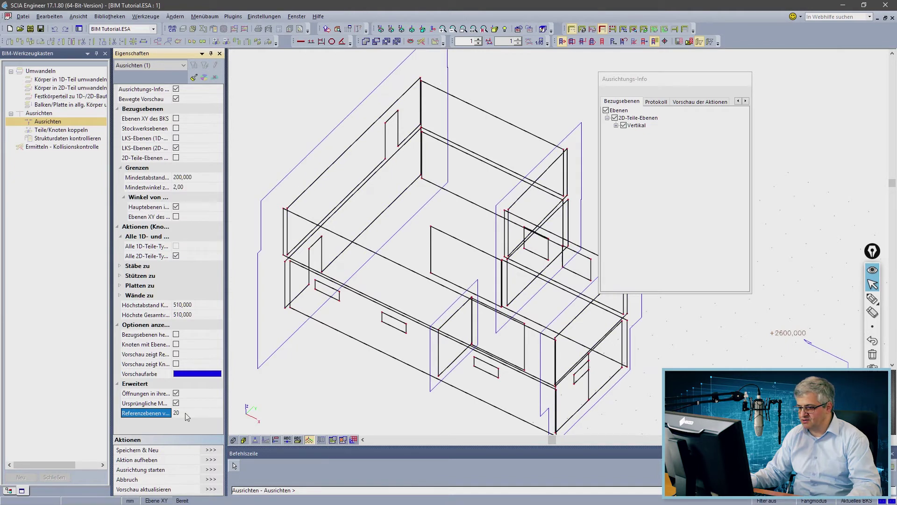
{"action": "left_click", "coordinate": [183, 412]}
{"action": "type", "text": "15"}
{"action": "key", "text": "Return"}
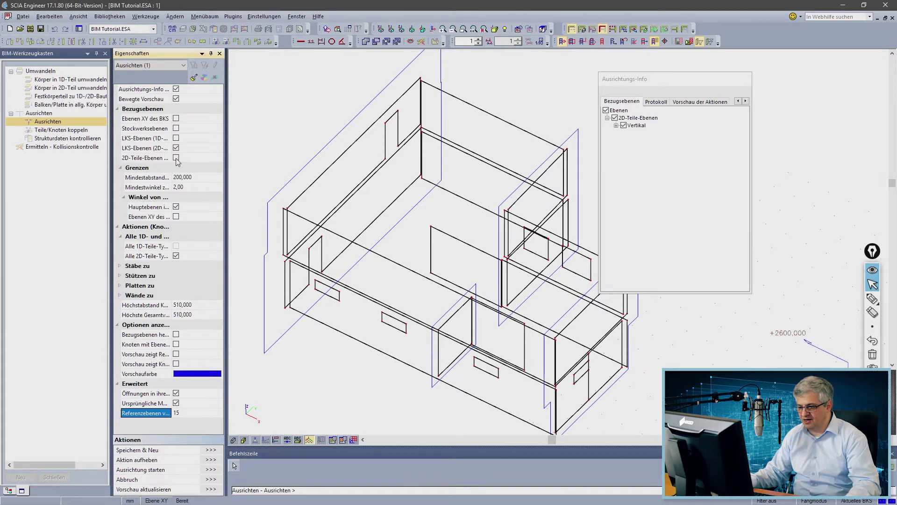
Step: Enable the additional 2D member planes option (2D-Teile-Ebenen) and display the resulting vertical reference planes
{"action": "left_click", "coordinate": [177, 158]}
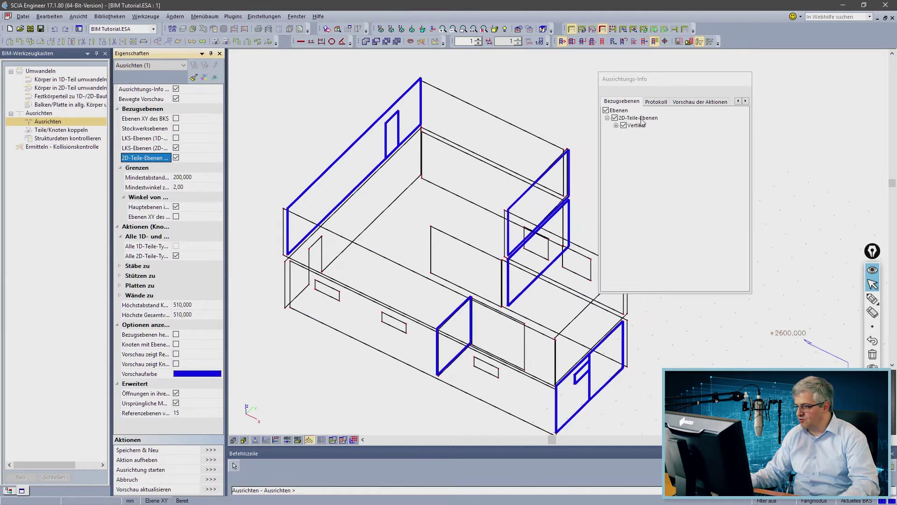
{"action": "left_click", "coordinate": [646, 127]}
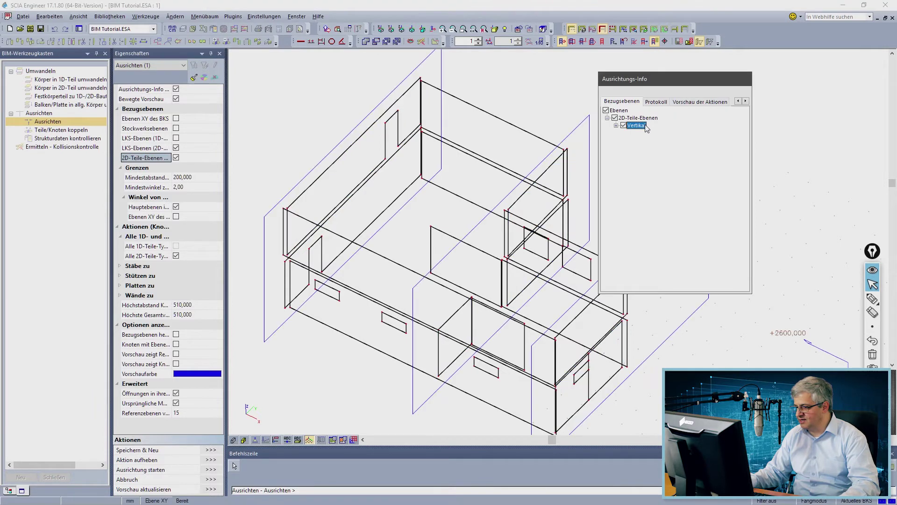